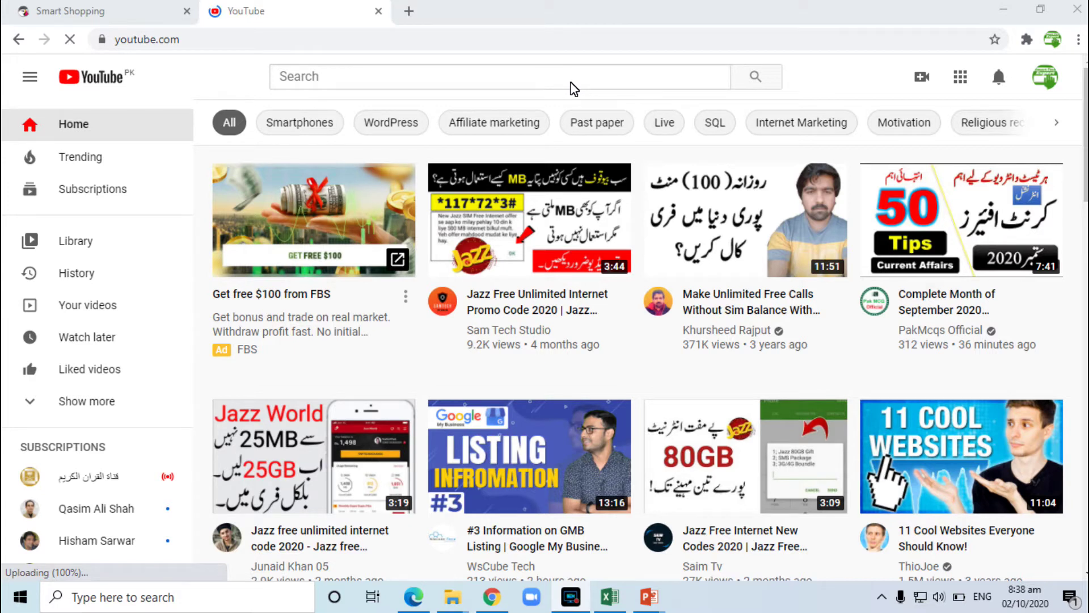
# - Enter "free internet" in the YouTube search to view its keyword suggestions
pyautogui.click(571, 83)
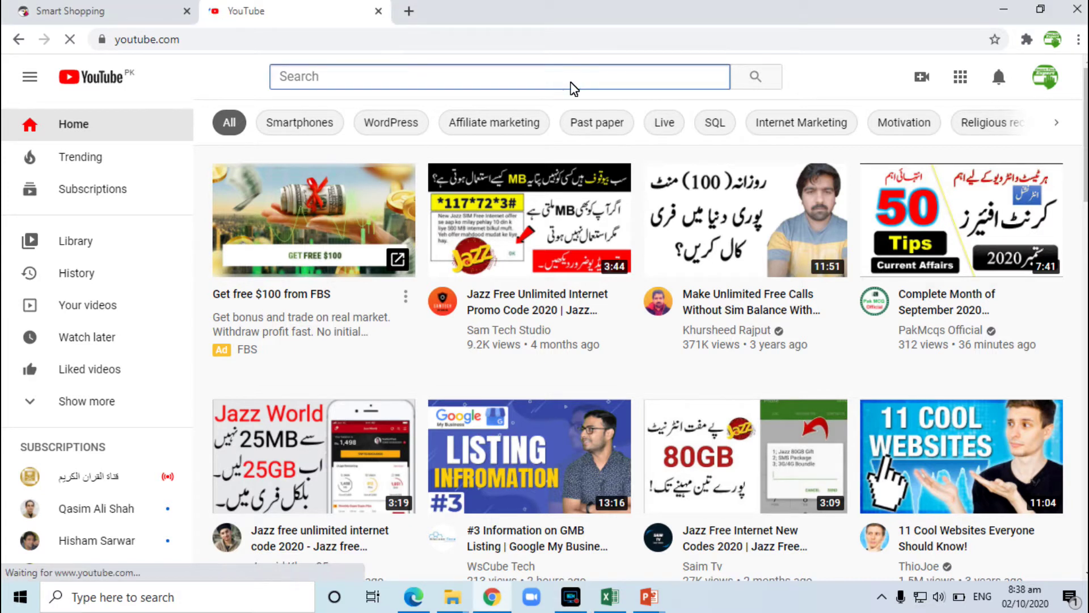
pyautogui.write('free')
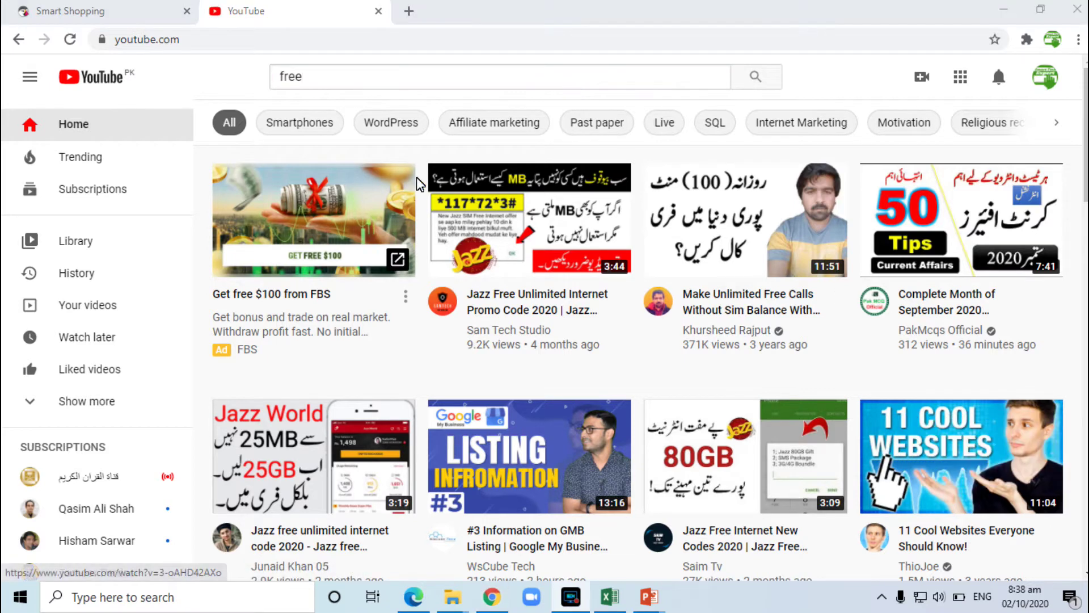
pyautogui.click(328, 80)
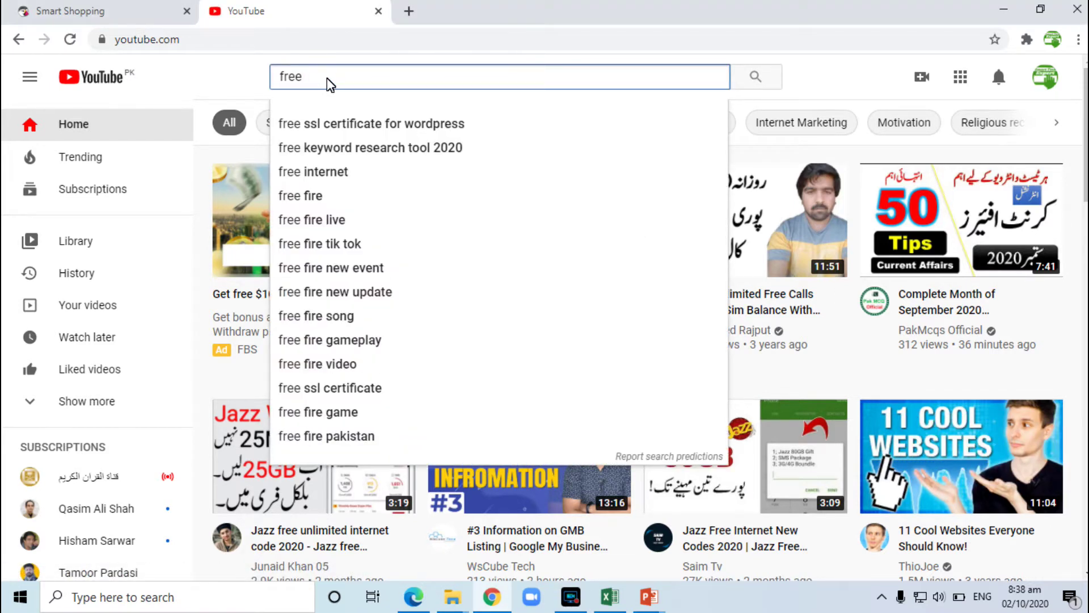
pyautogui.write('internet')
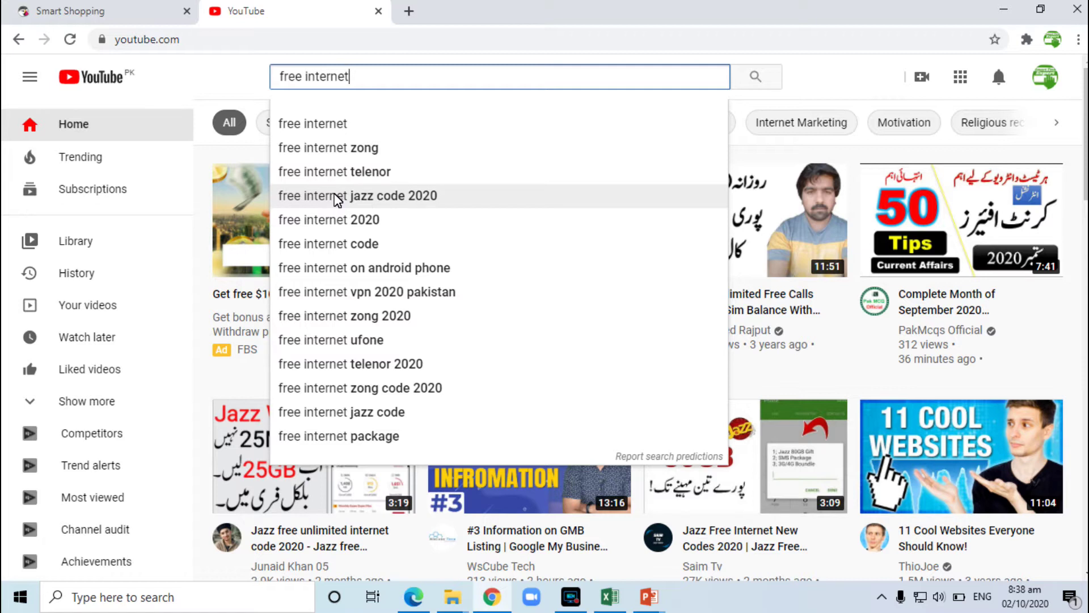
# - Replace the YouTube search term with "microsoft word" to view the related keyword suggestions
pyautogui.tripleClick(363, 82)
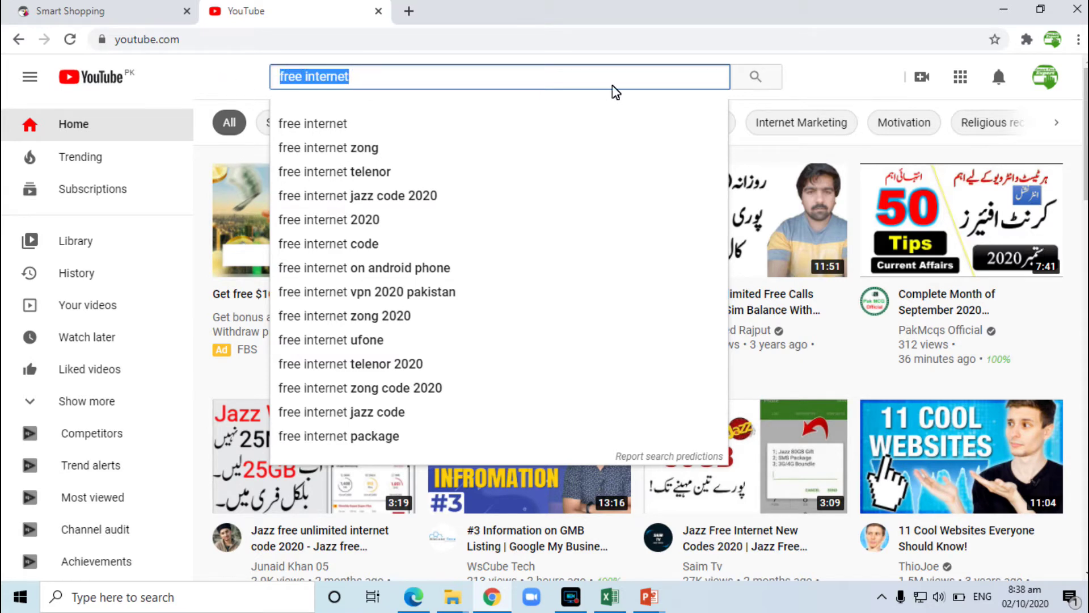
pyautogui.write('micro')
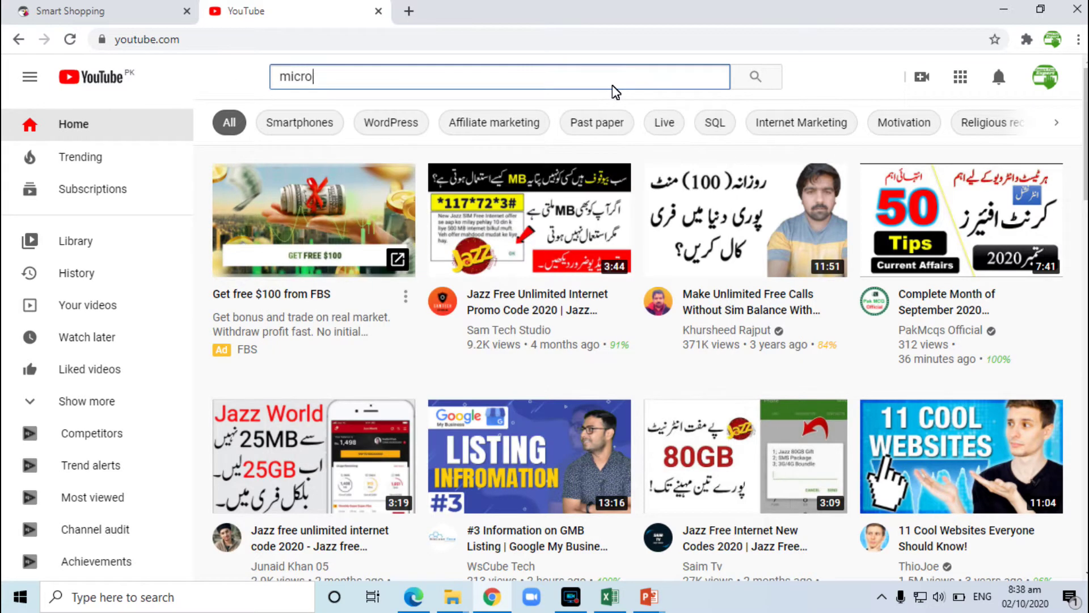
pyautogui.write('soft')
pyautogui.click(311, 85)
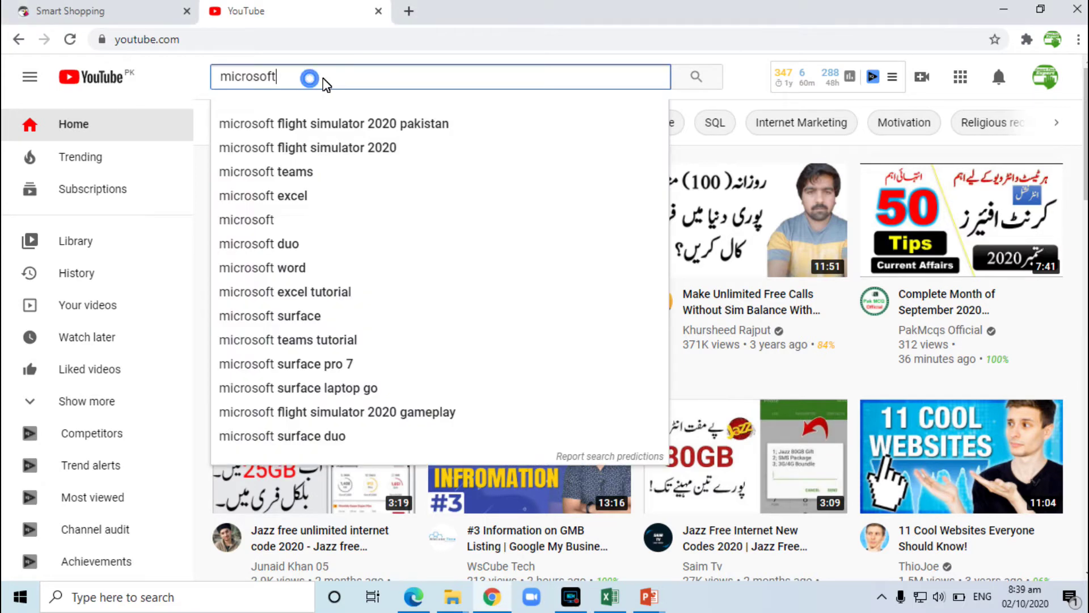
pyautogui.write('wo')
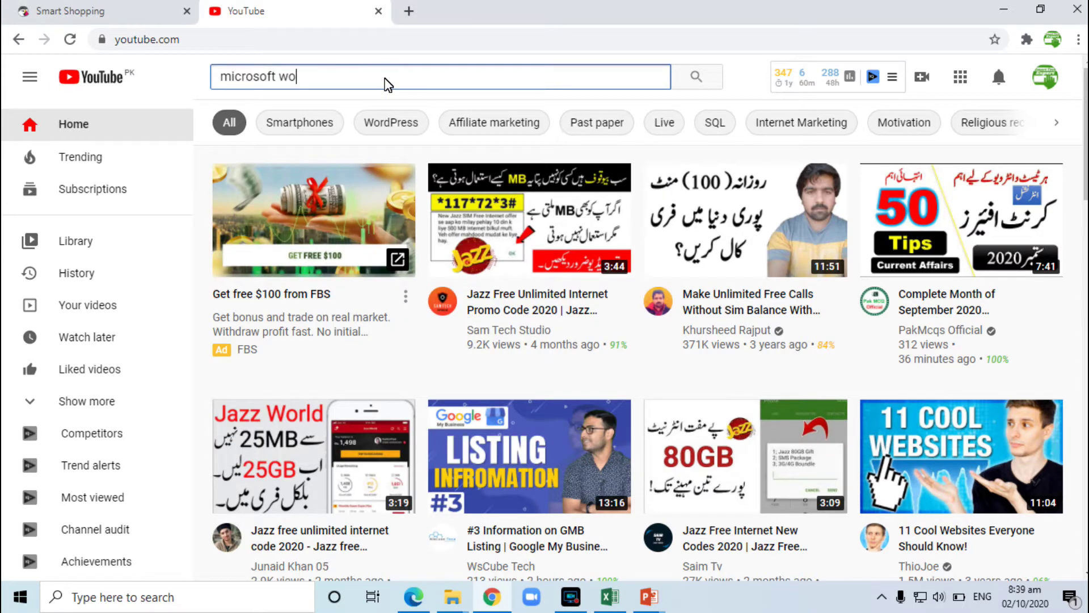
pyautogui.write('rd')
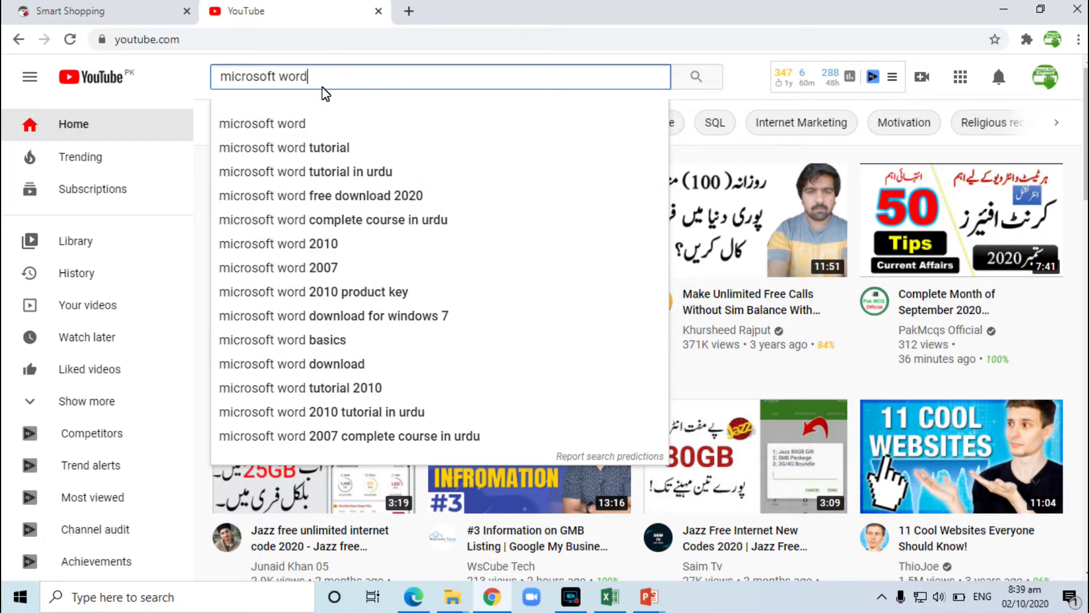
# - Replace the YouTube search term with "youtube ch" to look at the channel-related suggestions
pyautogui.tripleClick(319, 79)
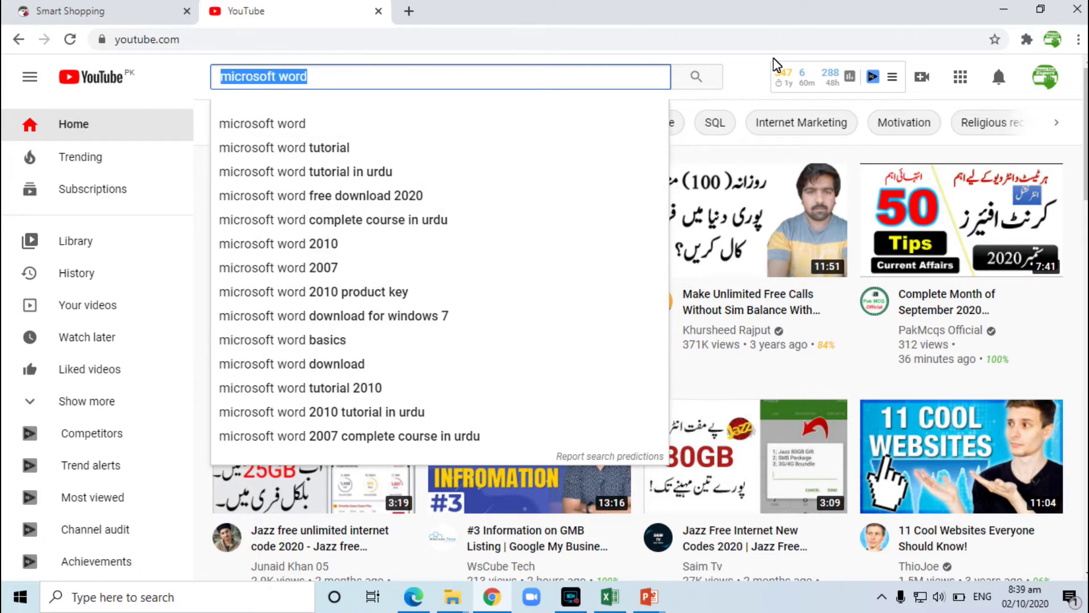
pyautogui.write('youtube ')
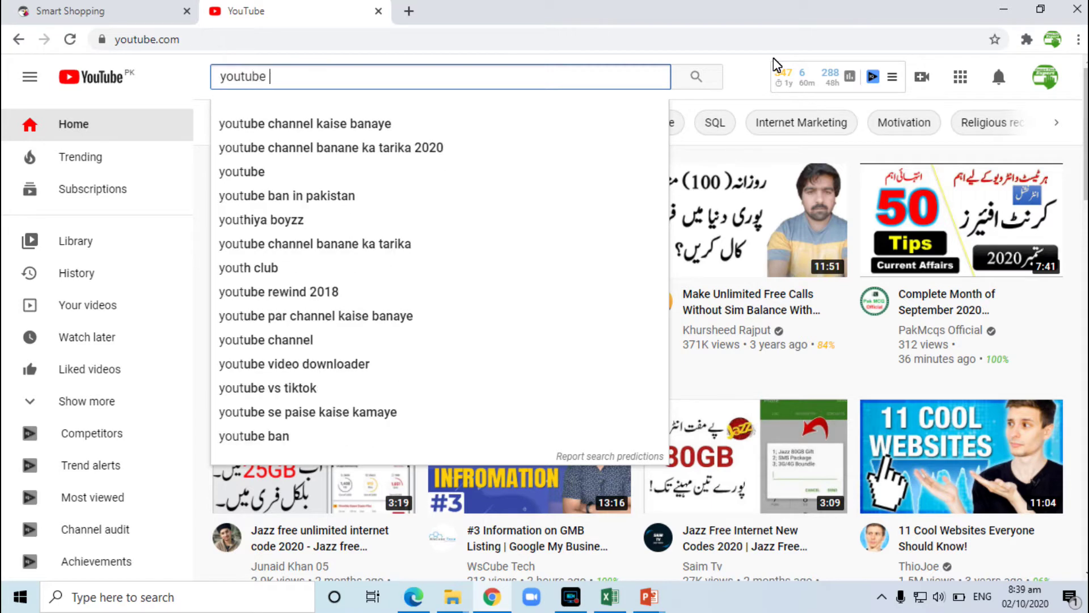
pyautogui.write('ch')
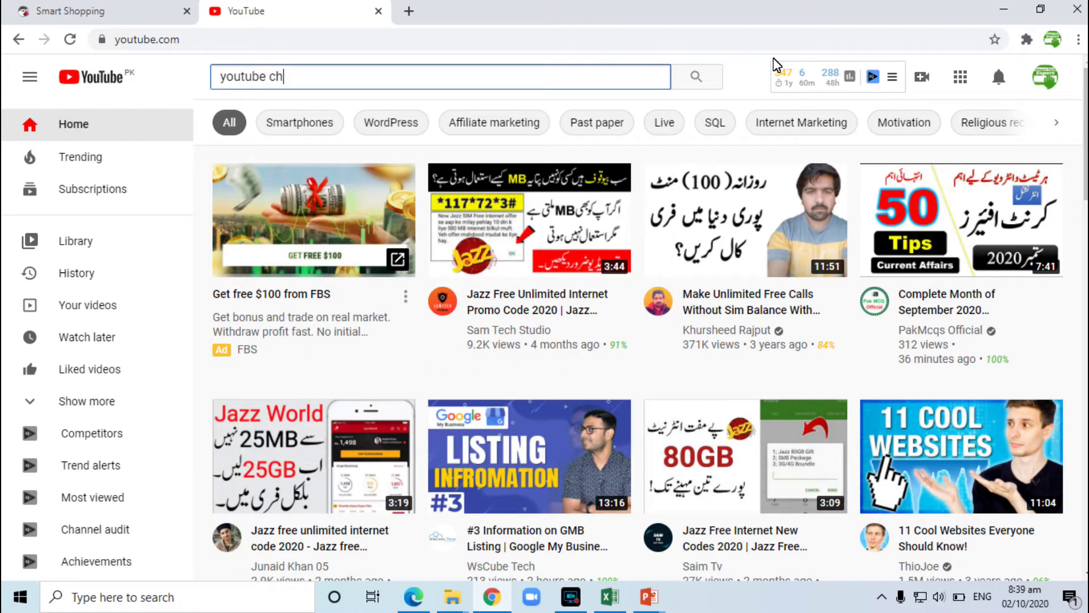
pyautogui.click(446, 77)
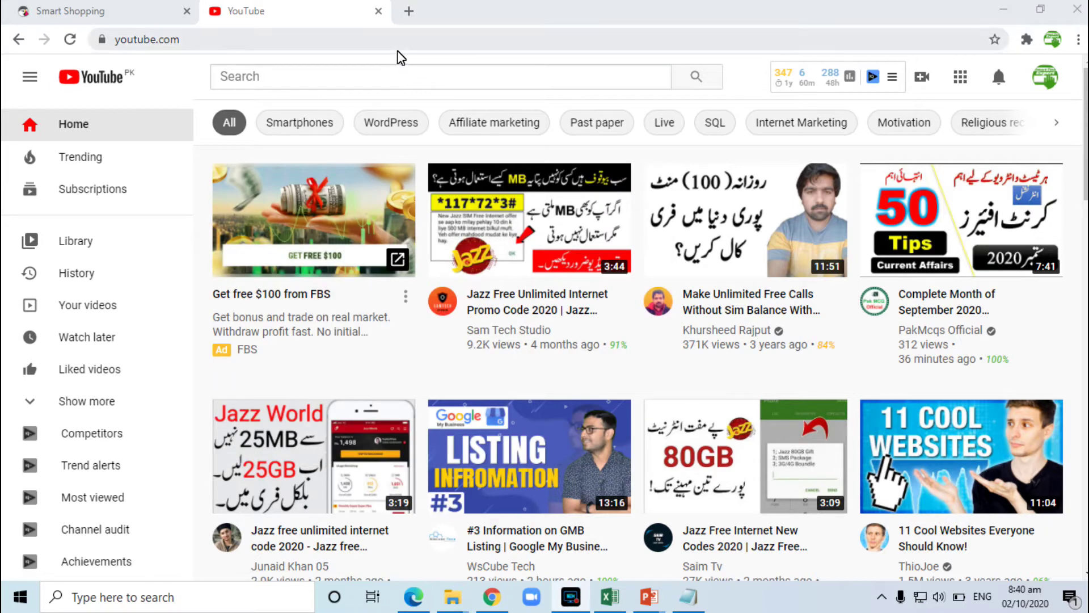
# - Open Google in a new browser tab and search for "google keyword planner"
pyautogui.click(409, 11)
pyautogui.write('g')
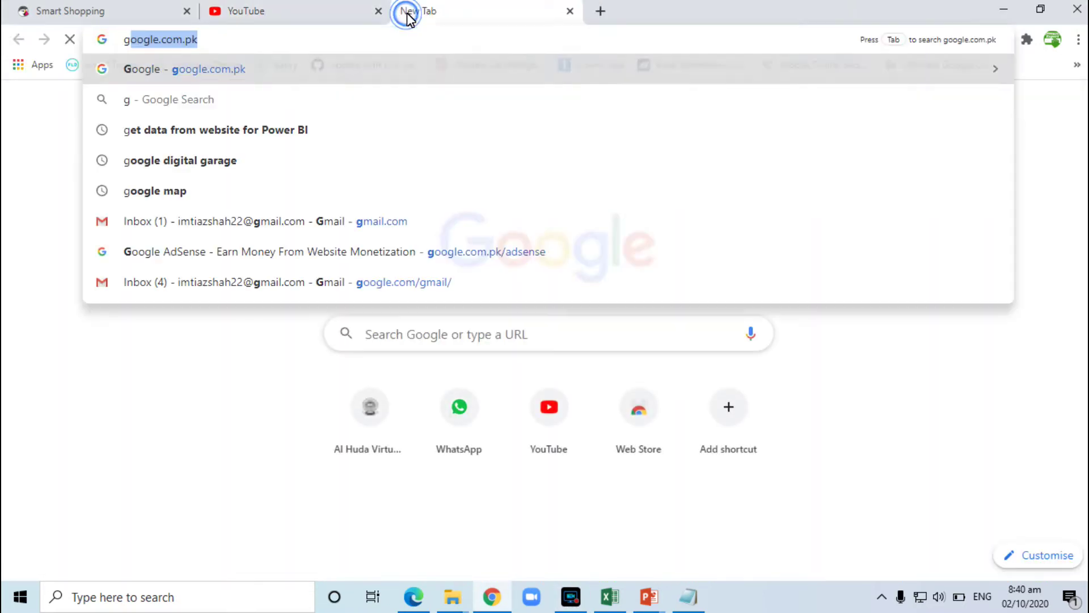
pyautogui.write('oo')
pyautogui.press('Return')
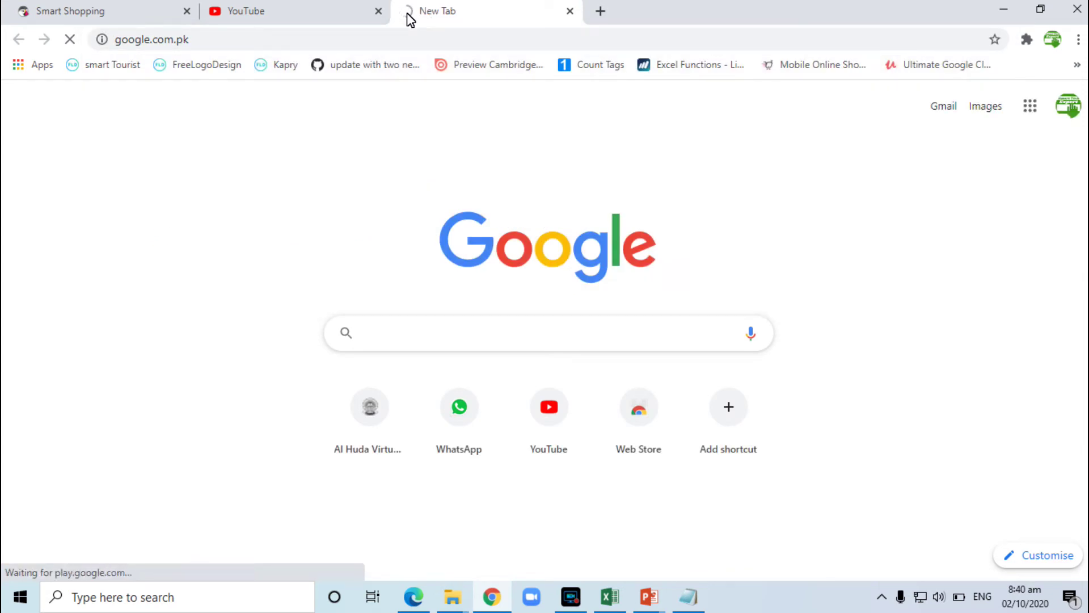
pyautogui.write('google k')
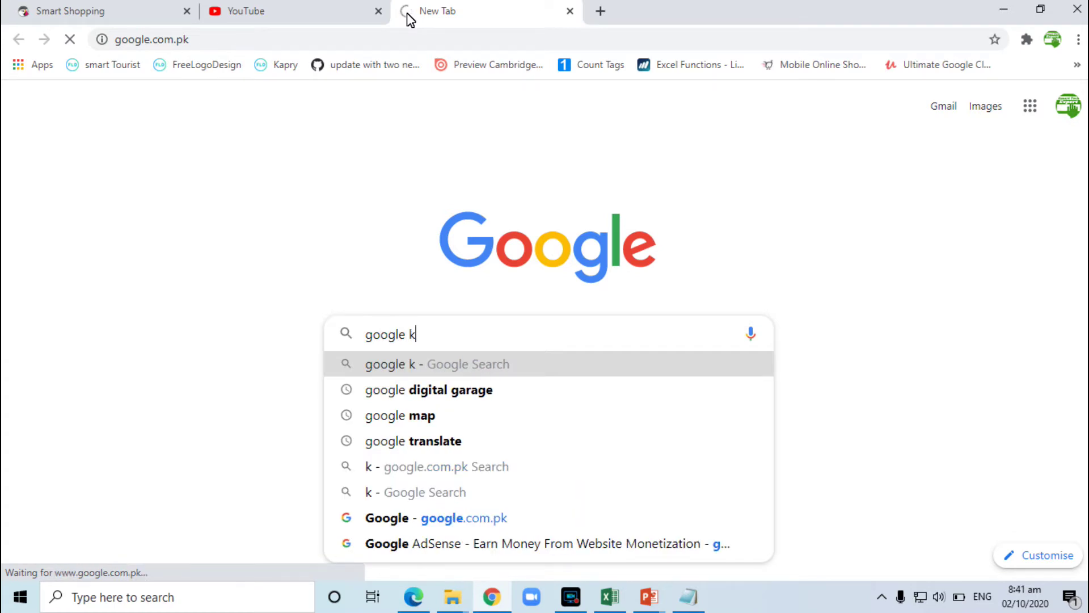
pyautogui.write('google keyword planner')
pyautogui.press('Return')
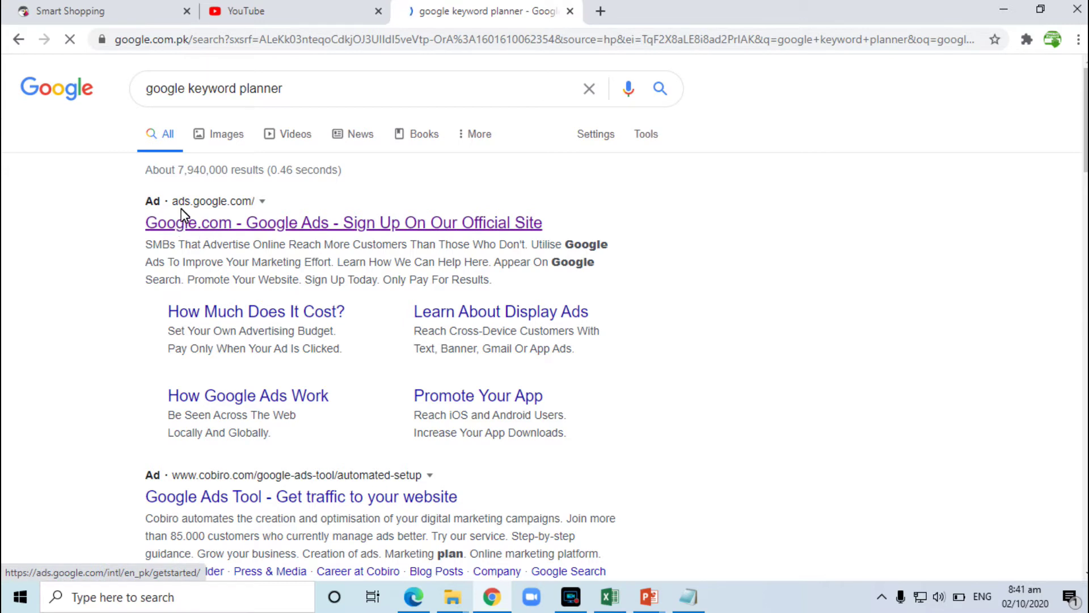
# - Open the Google Ads site from the search results and sign in, dismissing the COVID-19 notice
pyautogui.click(311, 224)
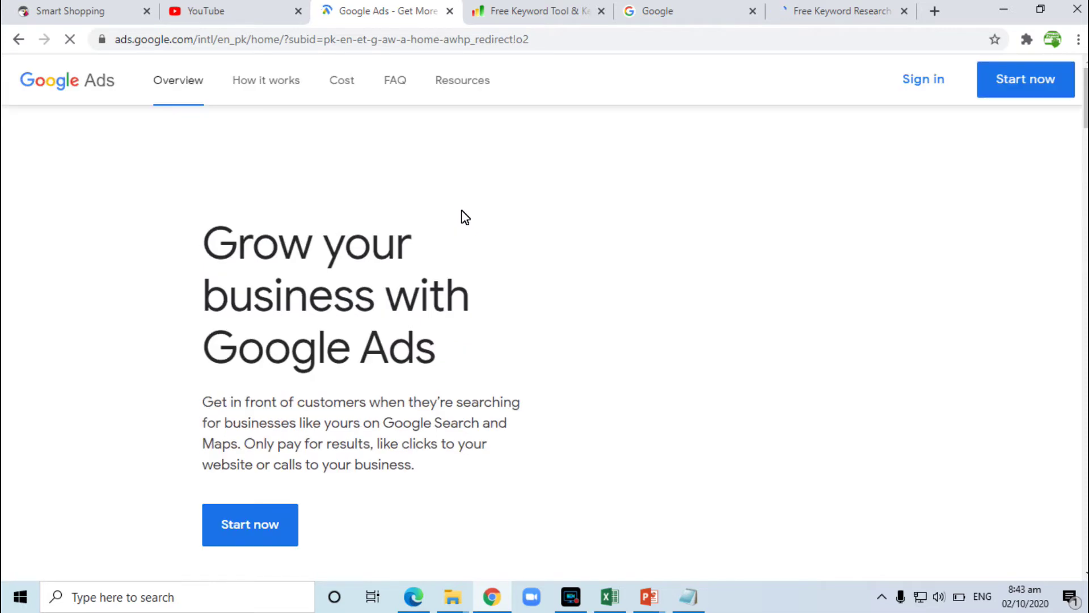
pyautogui.click(912, 145)
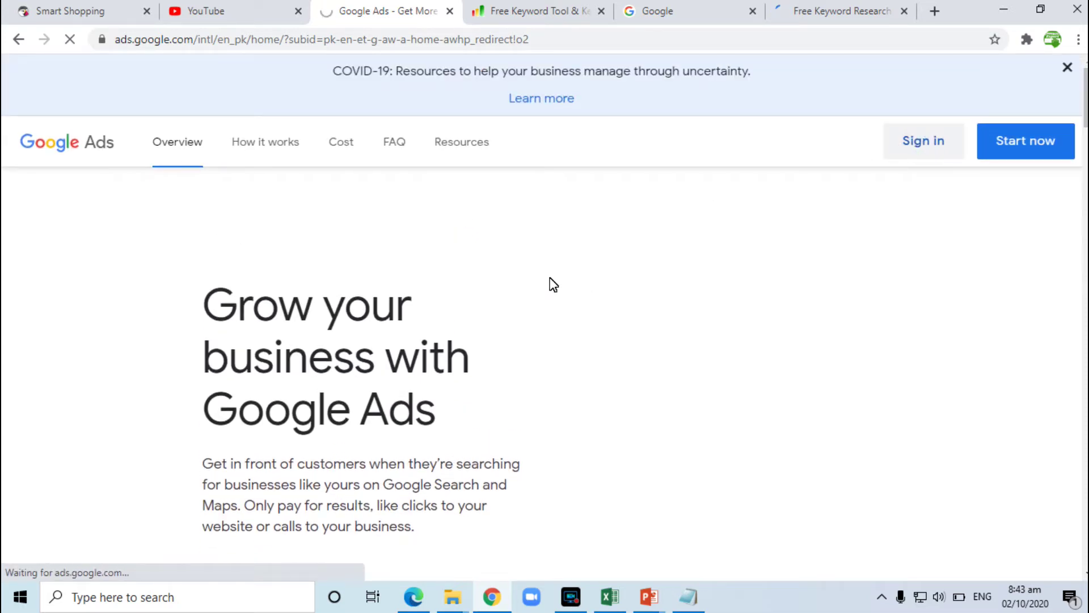
pyautogui.click(1068, 68)
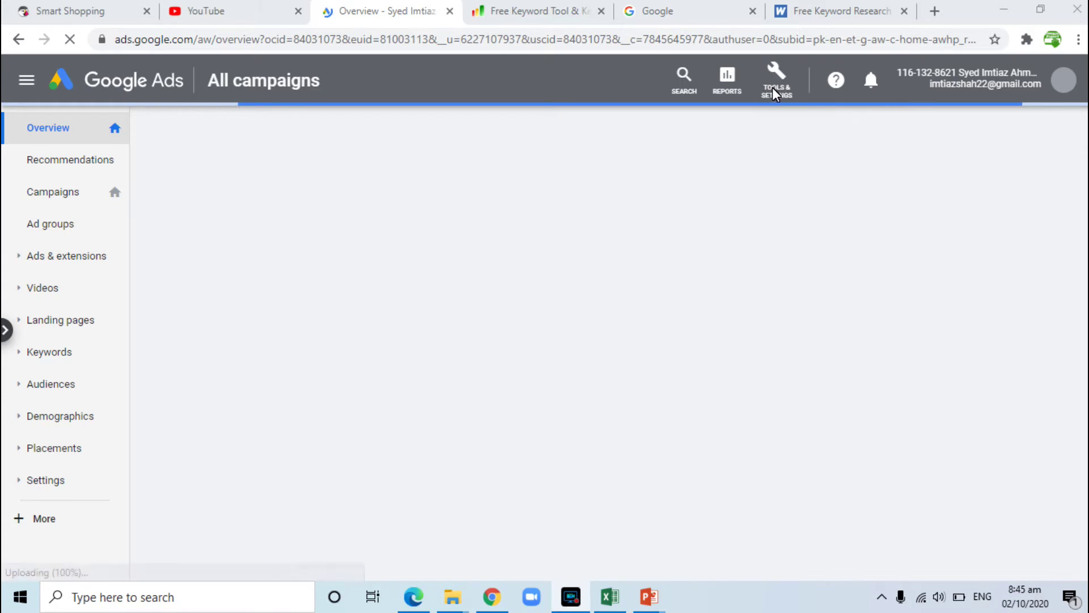
# - Hide the alert on the campaigns overview about none of the ads running
pyautogui.click(785, 86)
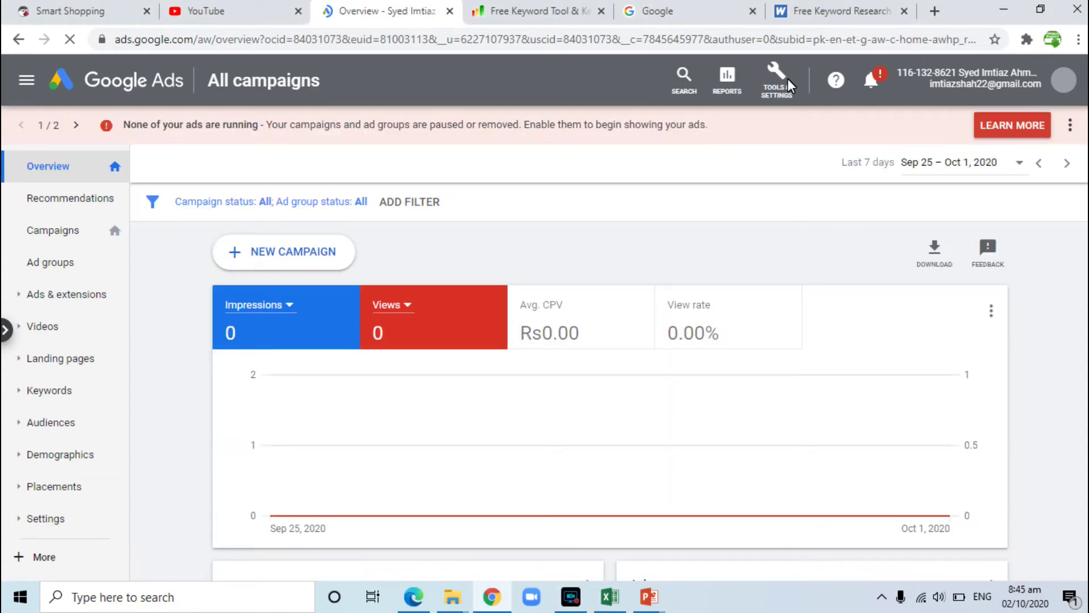
pyautogui.click(780, 76)
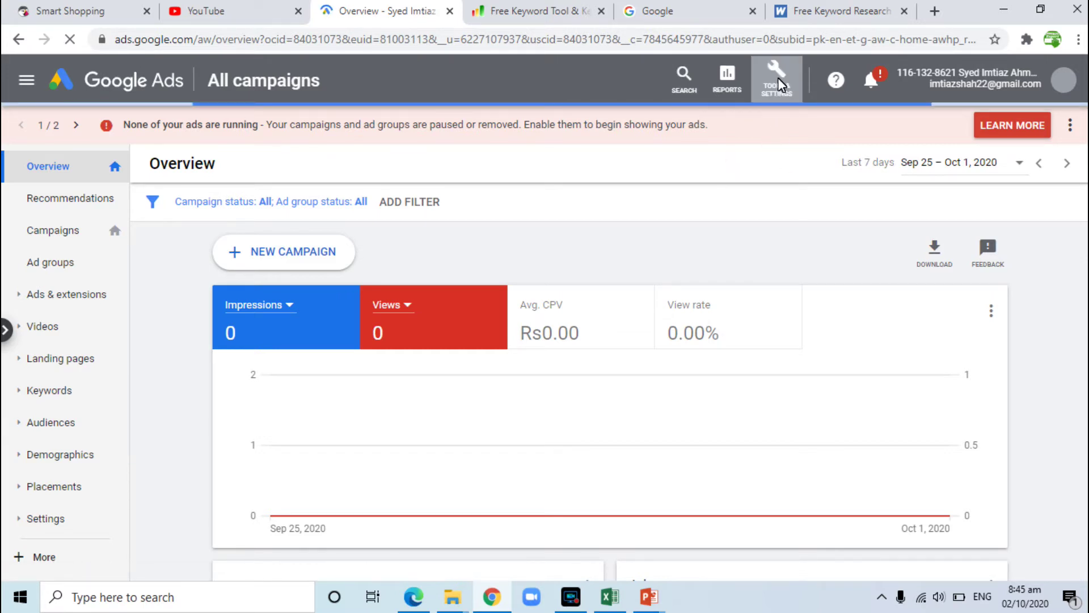
pyautogui.click(1069, 124)
pyautogui.click(1055, 128)
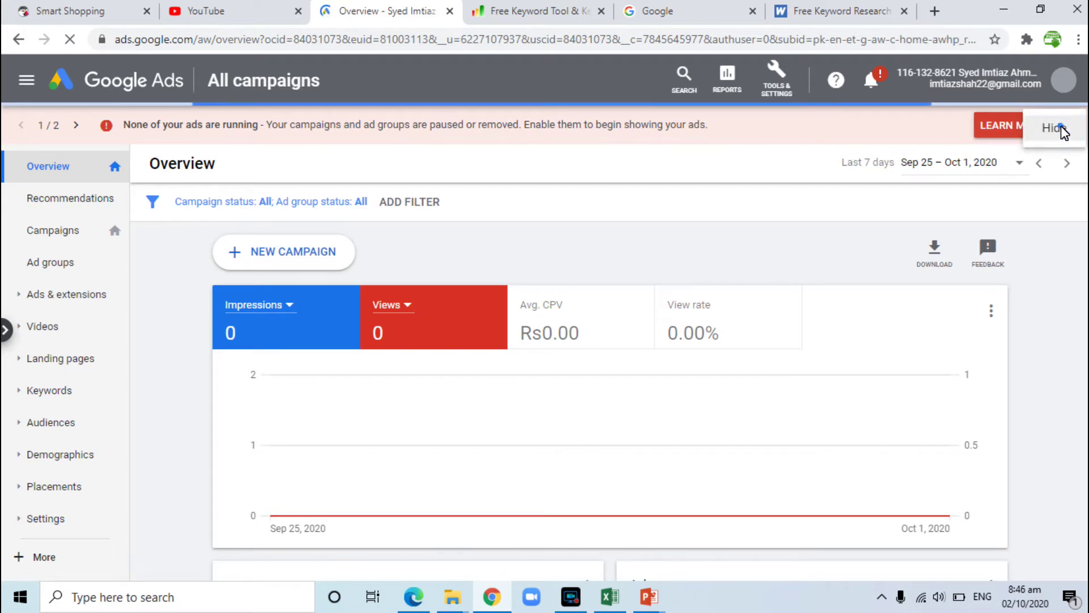
# - Open the Keyword Planner from the planning tools and dismiss the Windows license reminder
pyautogui.click(772, 77)
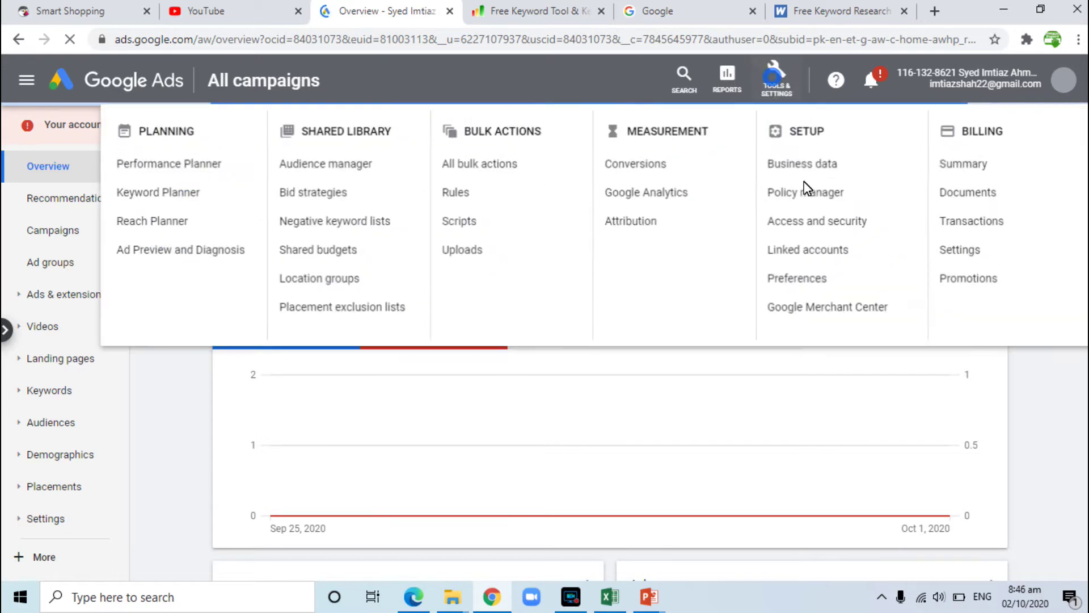
pyautogui.click(142, 194)
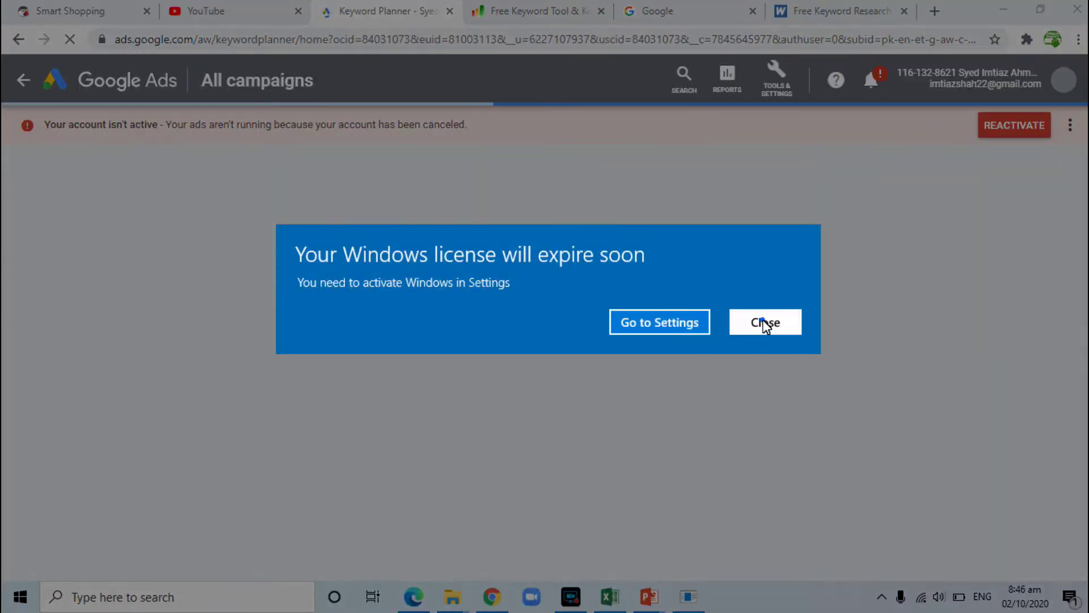
pyautogui.click(765, 322)
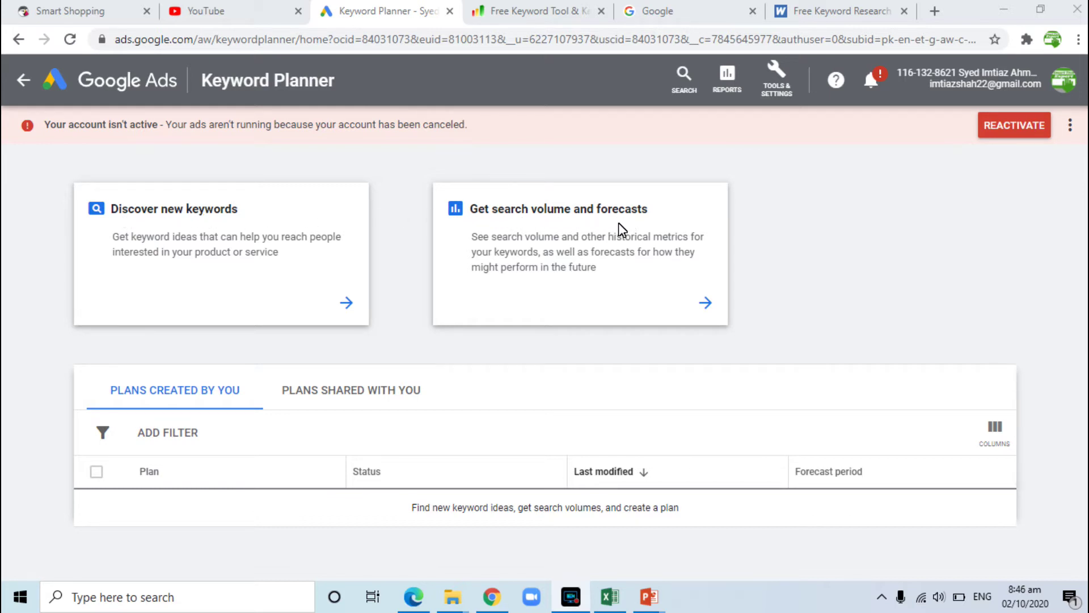
# - Discover new keywords starting with "free internet" and get the keyword ideas for Pakistan in English
pyautogui.click(350, 304)
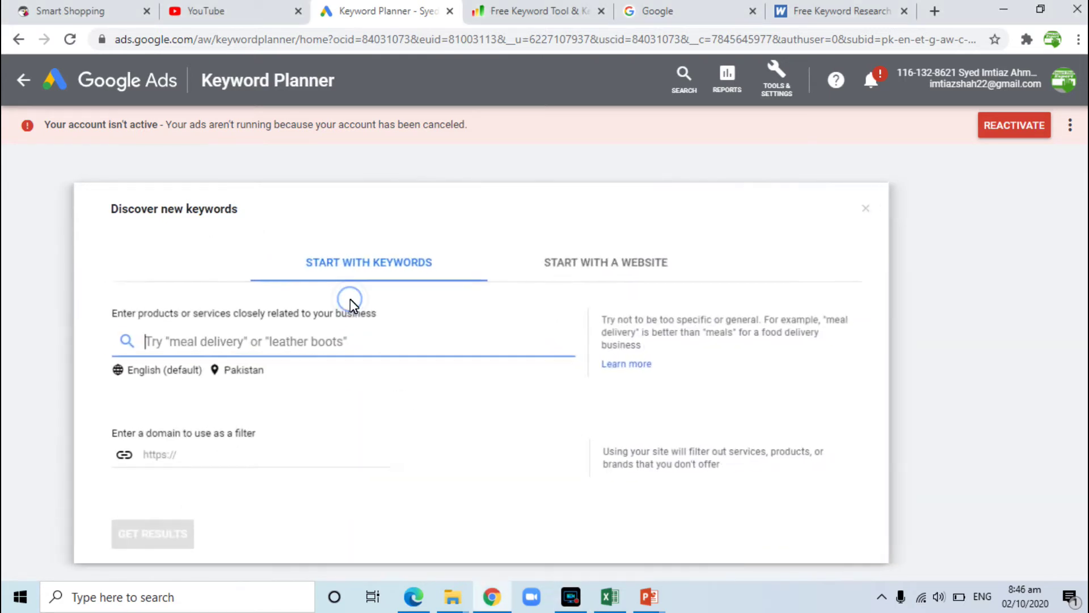
pyautogui.click(306, 342)
pyautogui.write('free internet')
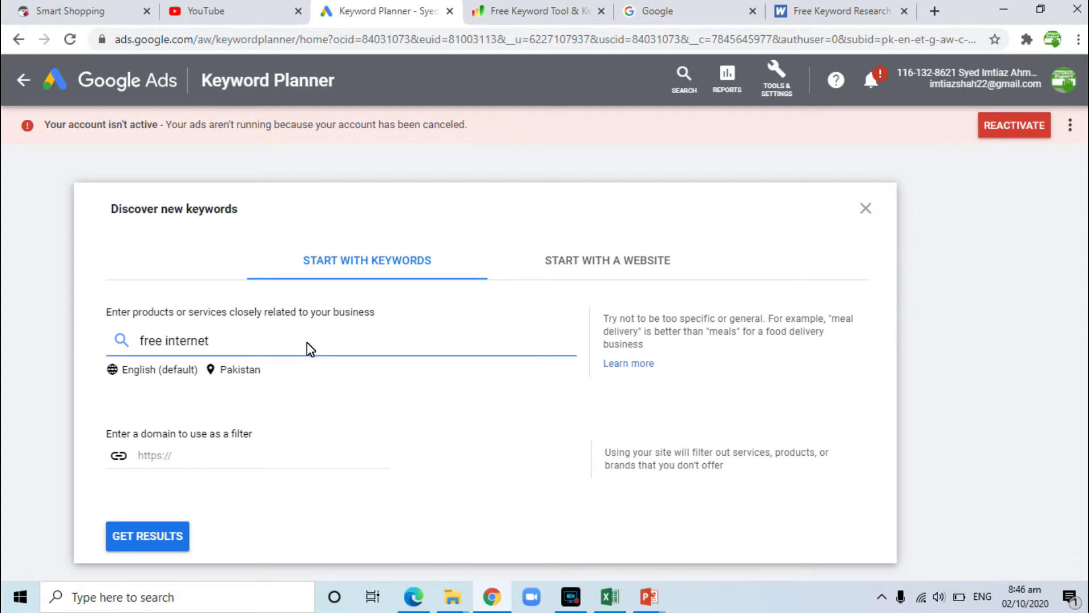
pyautogui.press('Return')
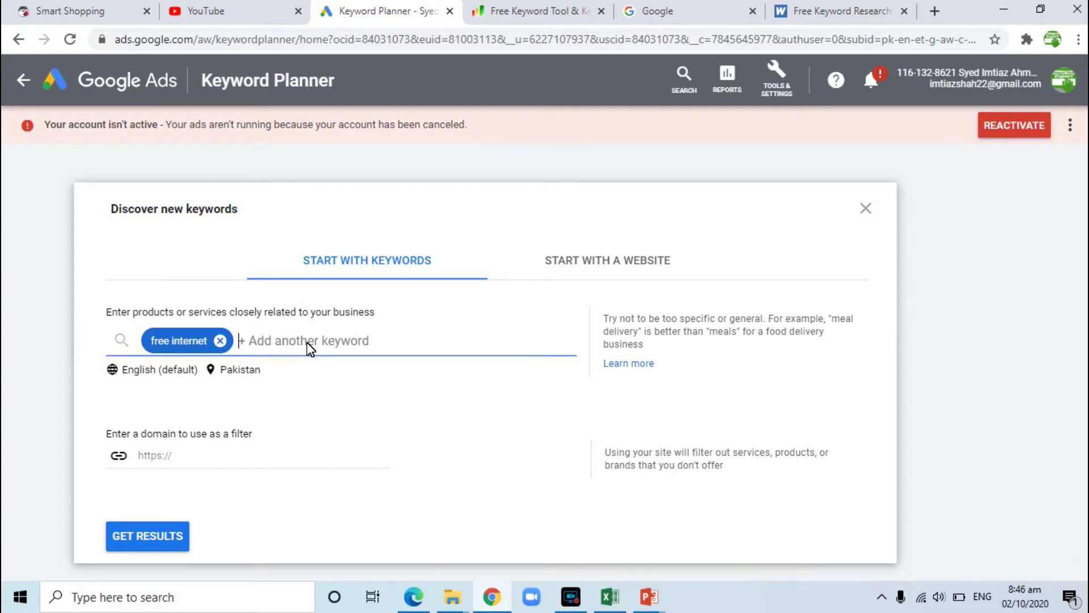
pyautogui.click(154, 529)
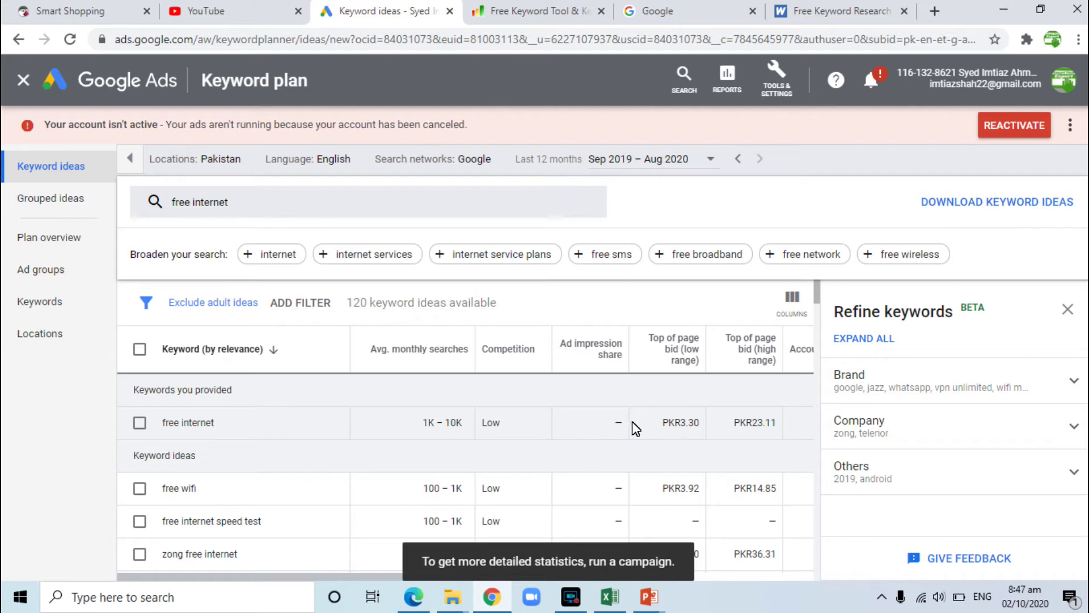
pyautogui.click(689, 351)
# - Search Google for "free internet" in the other tab, look through the results, and return to the keyword ideas
pyautogui.click(683, 14)
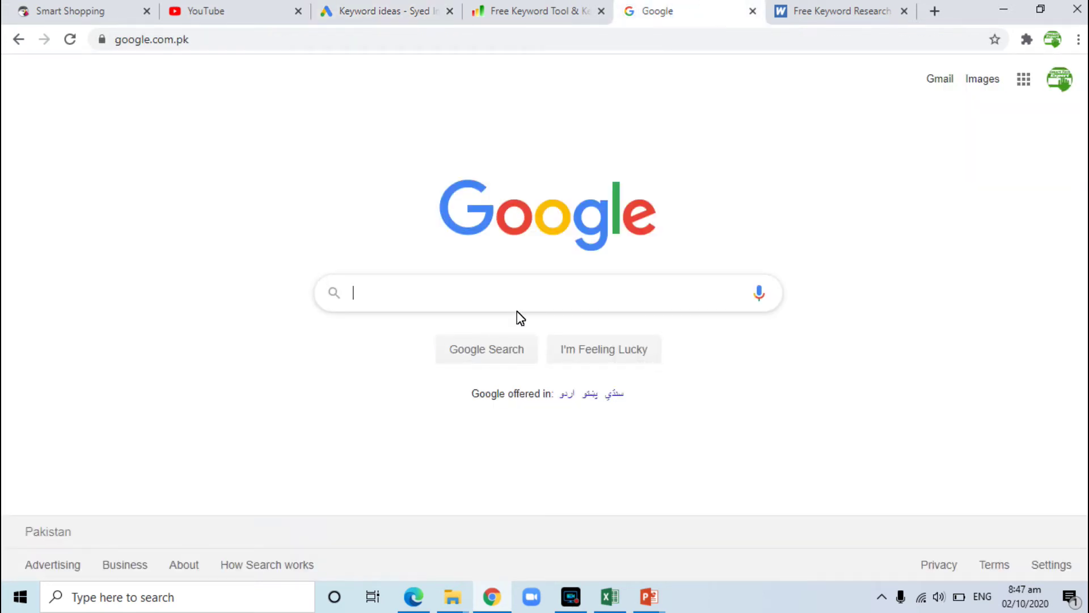
pyautogui.write('free ')
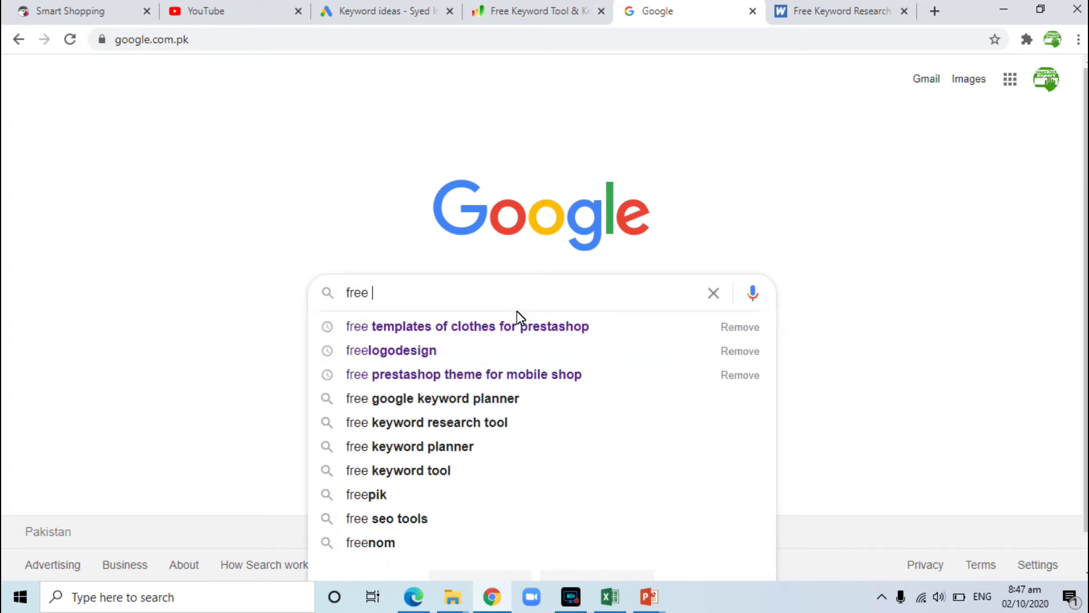
pyautogui.write('internet')
pyautogui.press('Return')
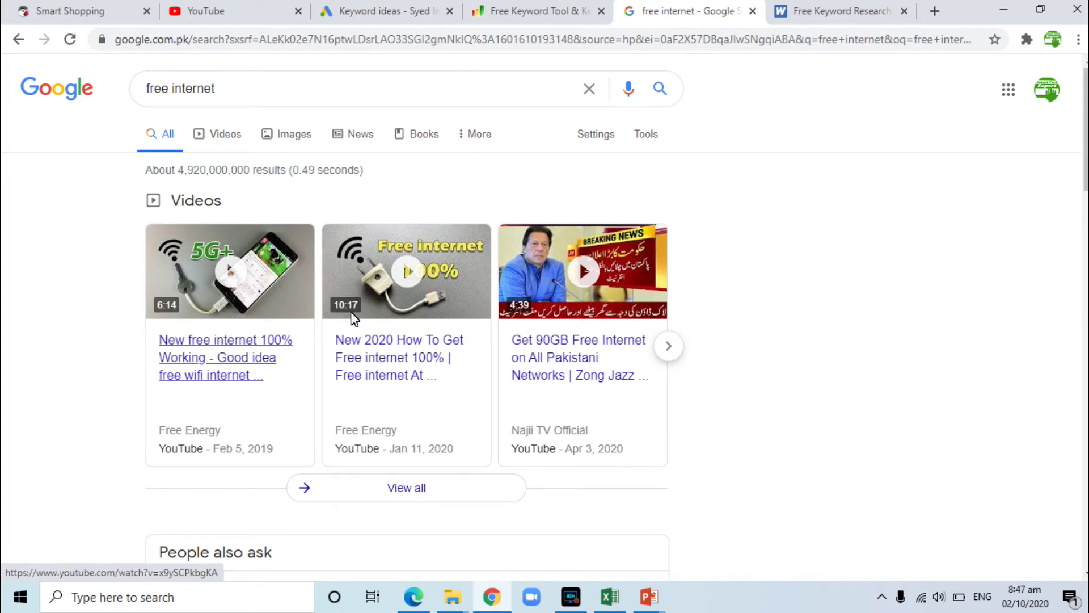
pyautogui.scroll(-4, 230, 408)
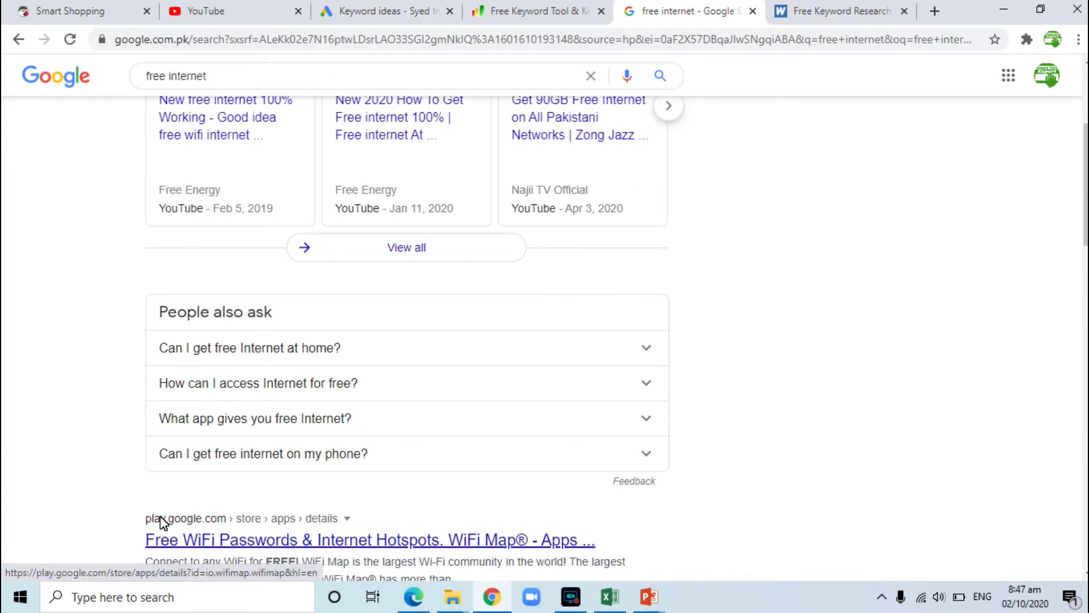
pyautogui.click(377, 11)
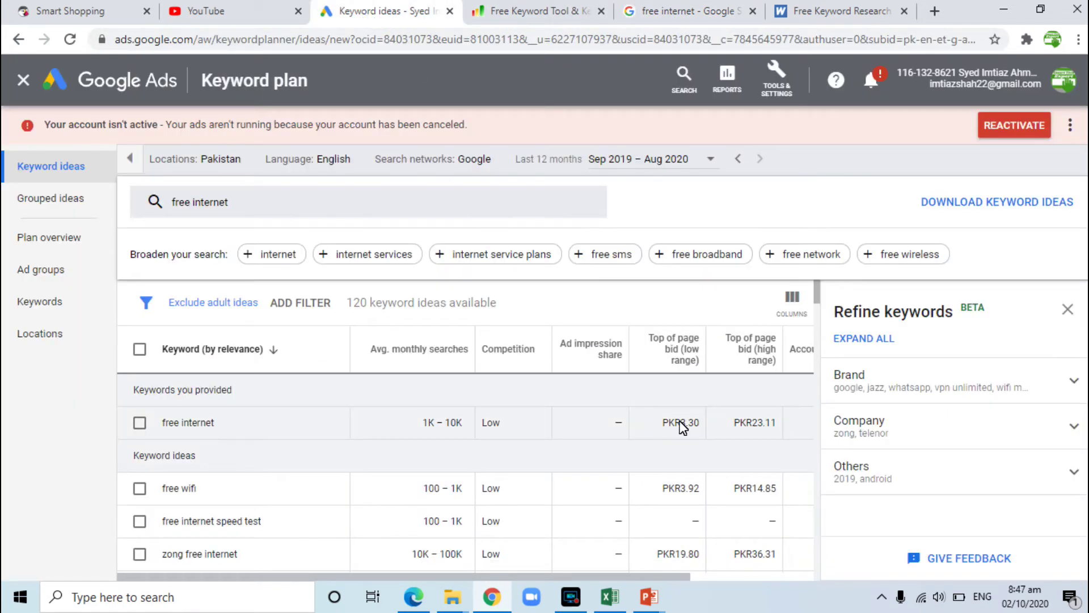
# - Look through the "free internet" keyword ideas with their monthly searches, competition and bid ranges
pyautogui.scroll(-2, 245, 466)
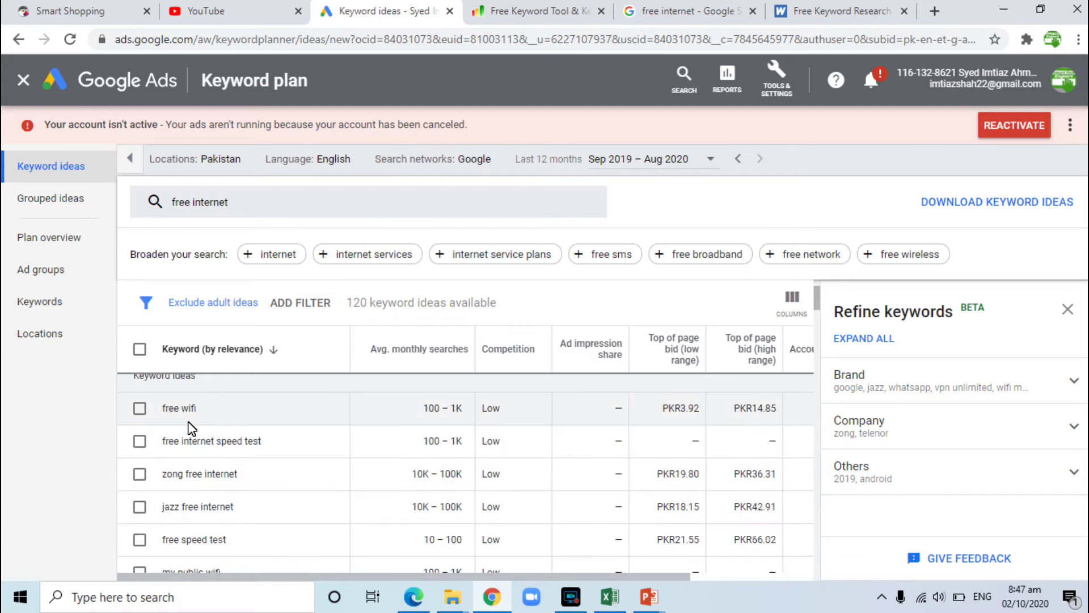
pyautogui.scroll(-8, 209, 514)
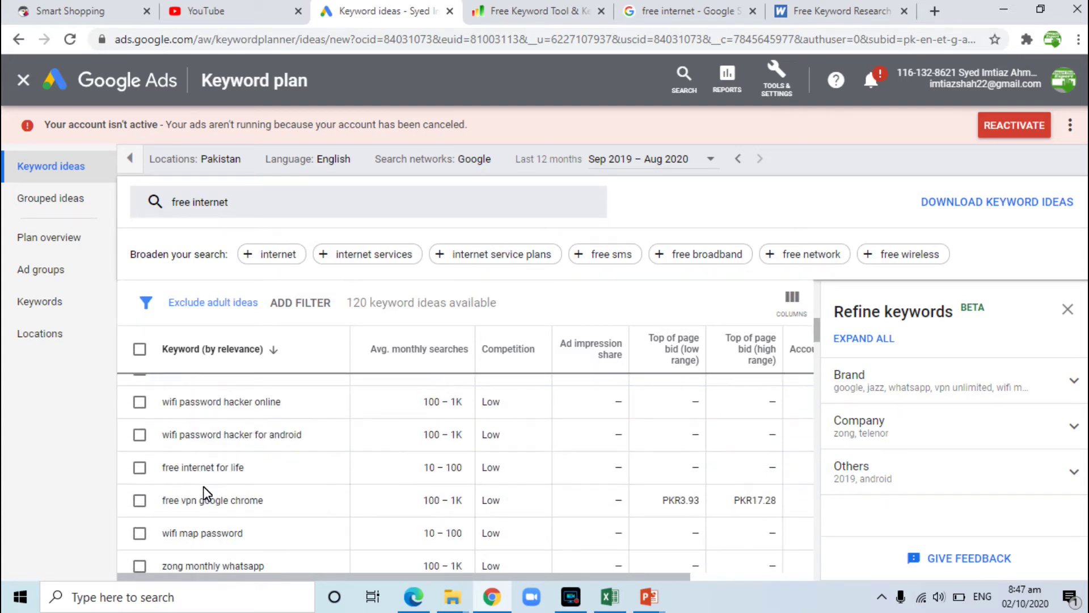
pyautogui.scroll(-6, 203, 486)
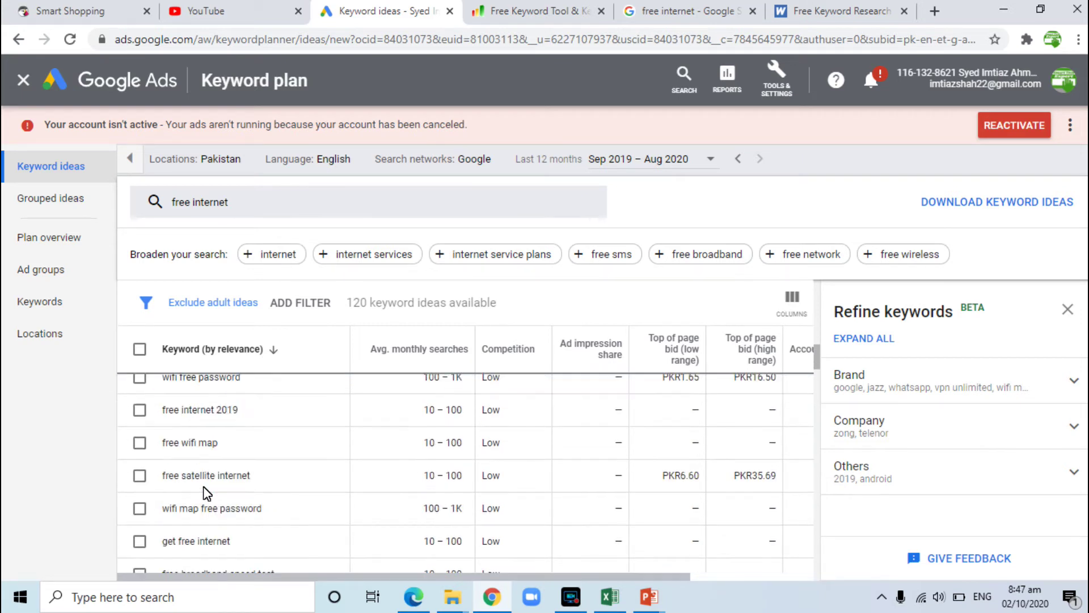
pyautogui.scroll(-5, 207, 493)
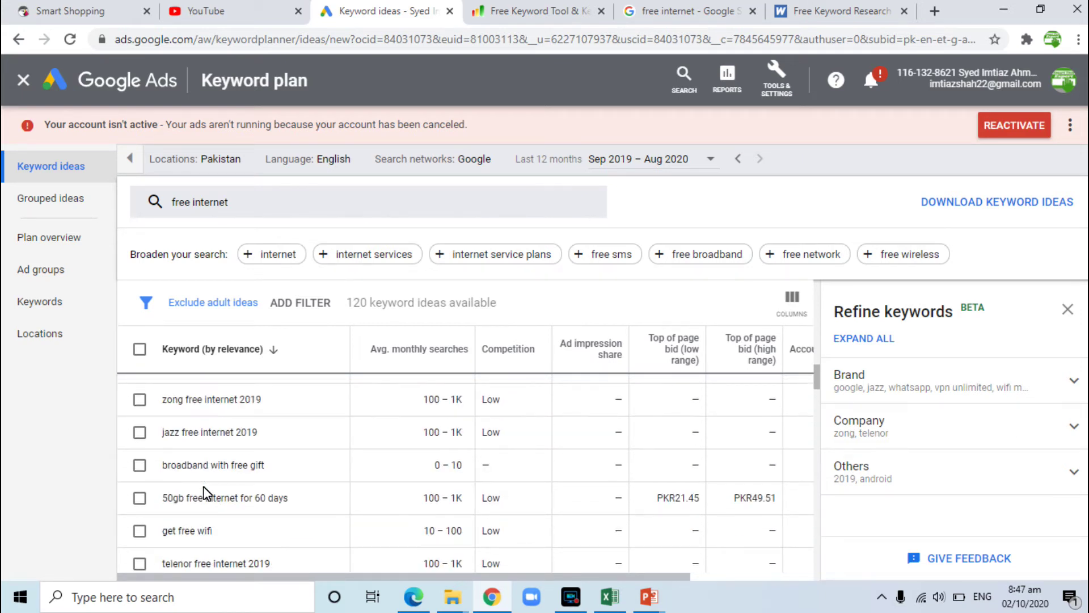
pyautogui.scroll(-3, 204, 492)
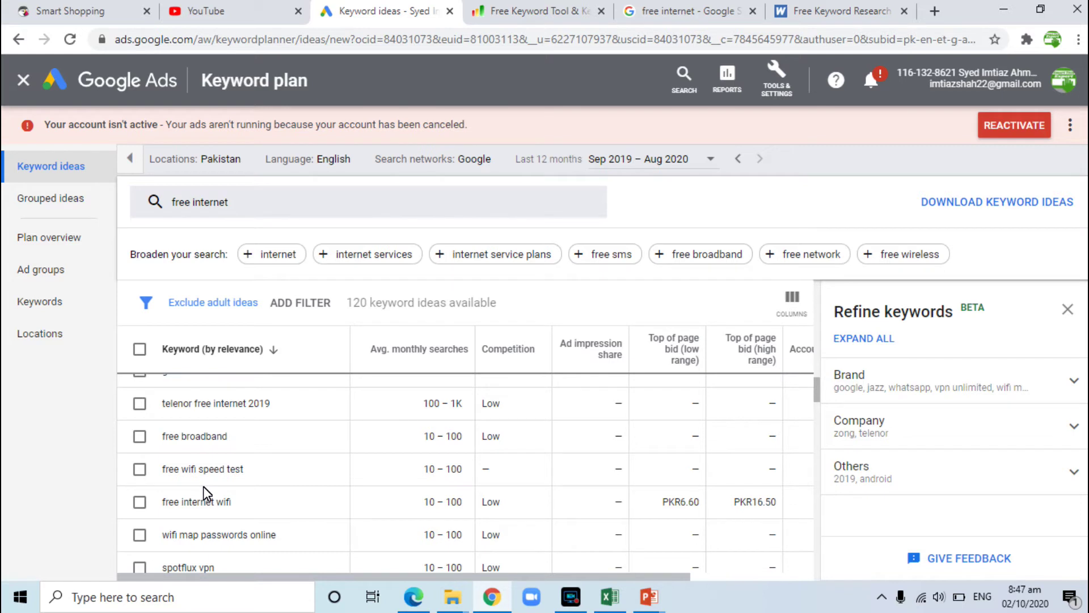
pyautogui.scroll(5, 202, 477)
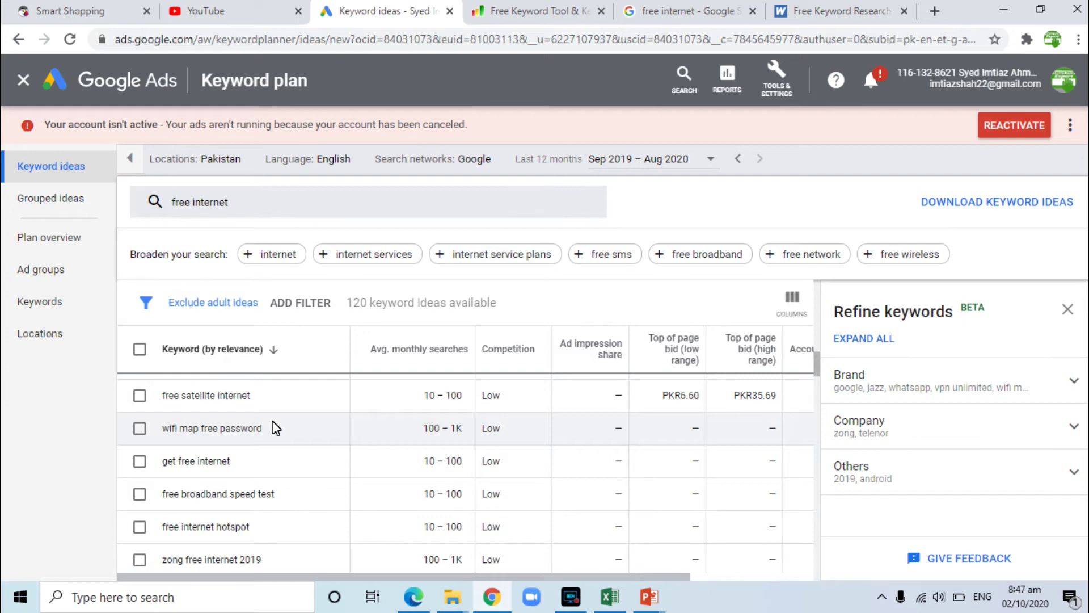
# - Switch to the Keyword Tool Dominator site and open its YouTube Keyword Tool
pyautogui.click(533, 12)
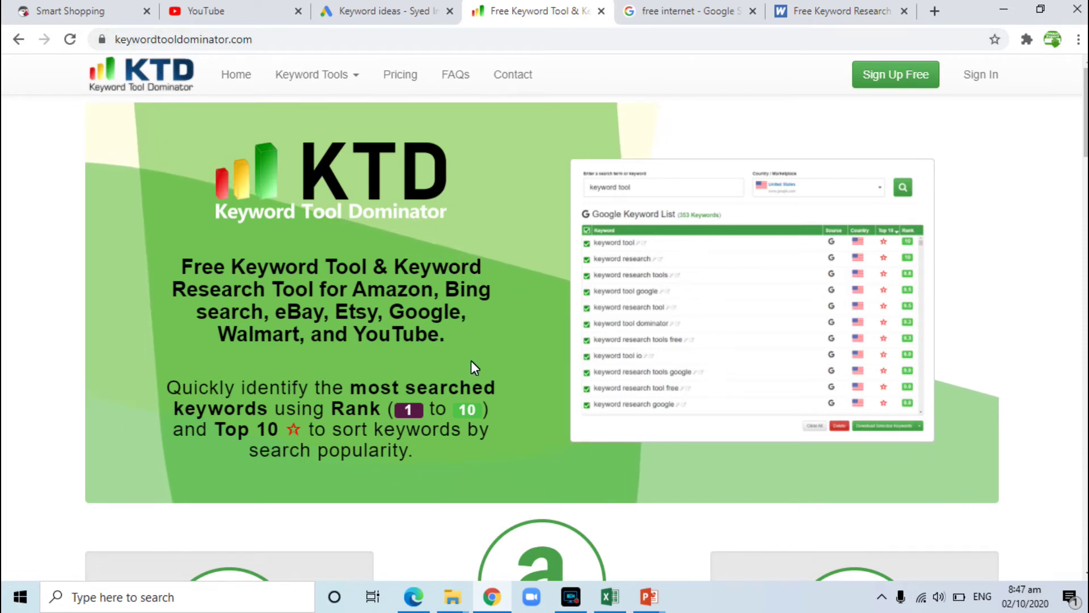
pyautogui.scroll(-4, 474, 363)
pyautogui.scroll(4, 475, 360)
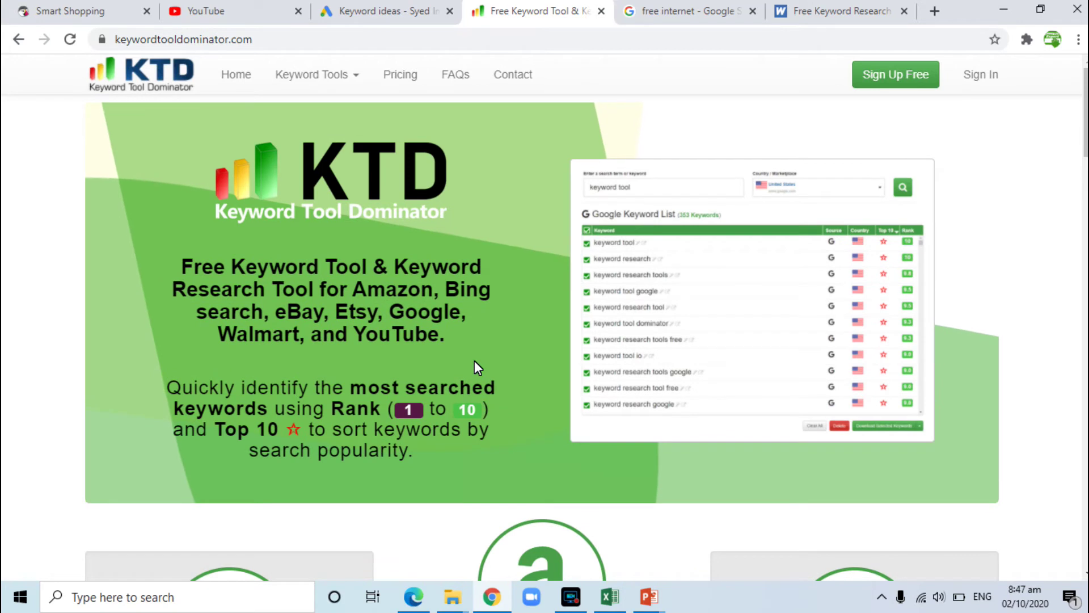
pyautogui.moveTo(332, 75)
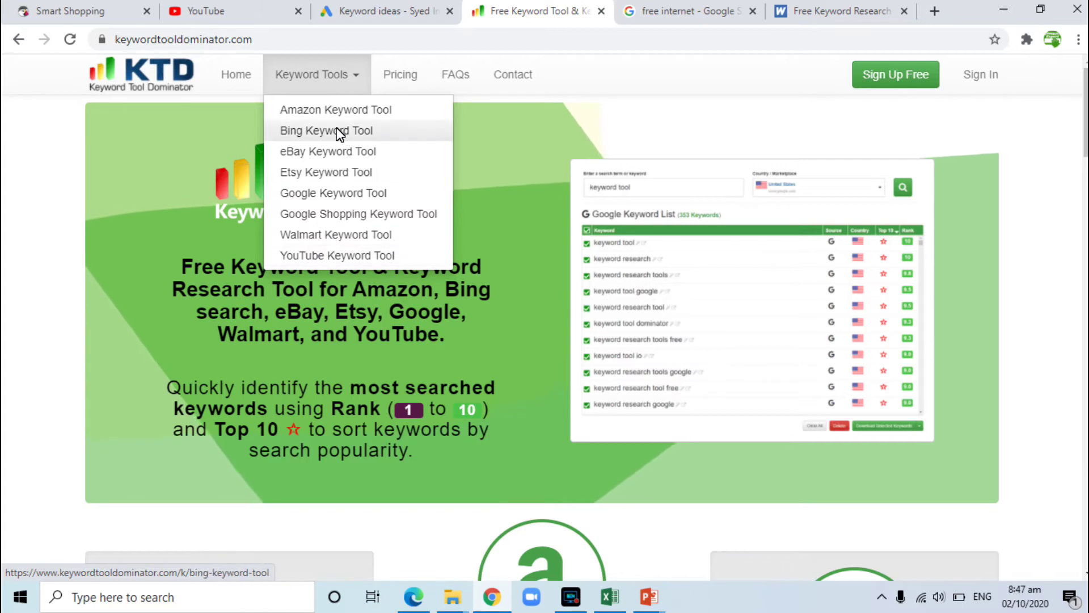
pyautogui.click(332, 254)
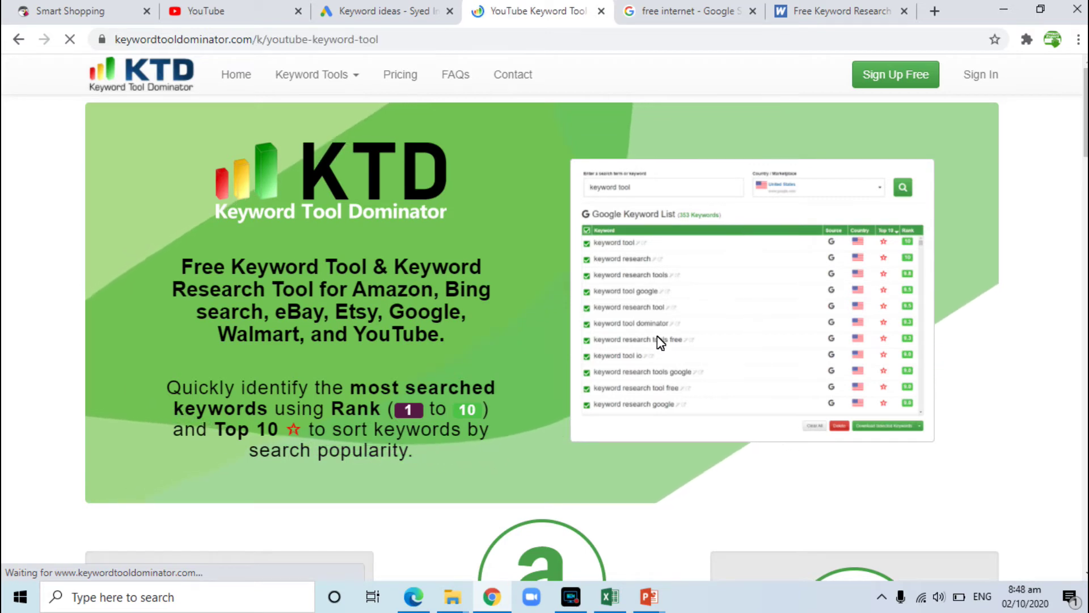
# - Search the YouTube Keyword Tool for "free internet" with the country set to Pakistan
pyautogui.scroll(-6, 657, 335)
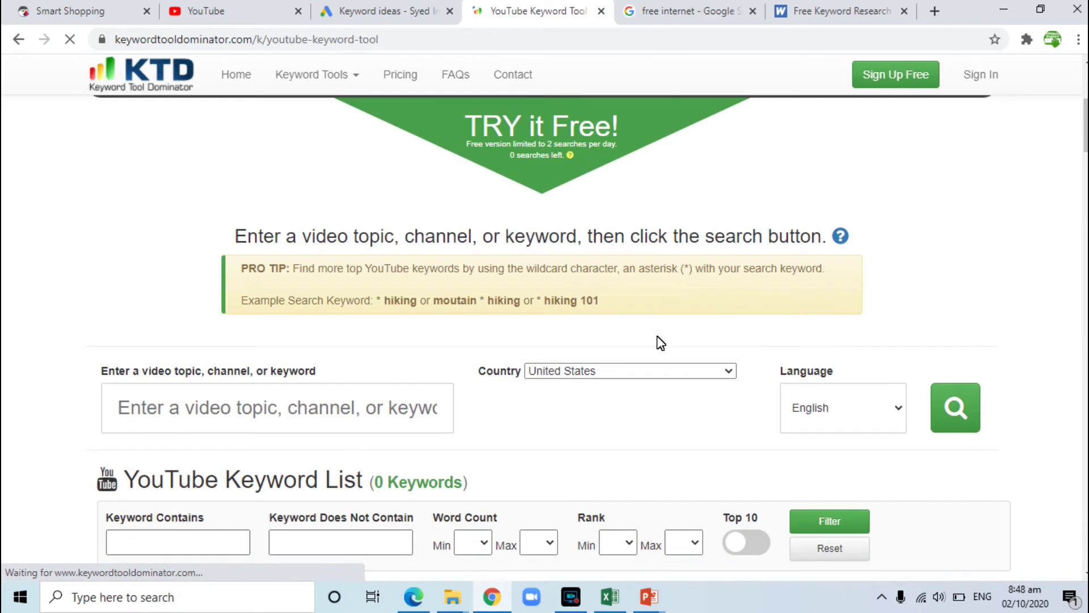
pyautogui.scroll(-2, 660, 343)
pyautogui.click(260, 241)
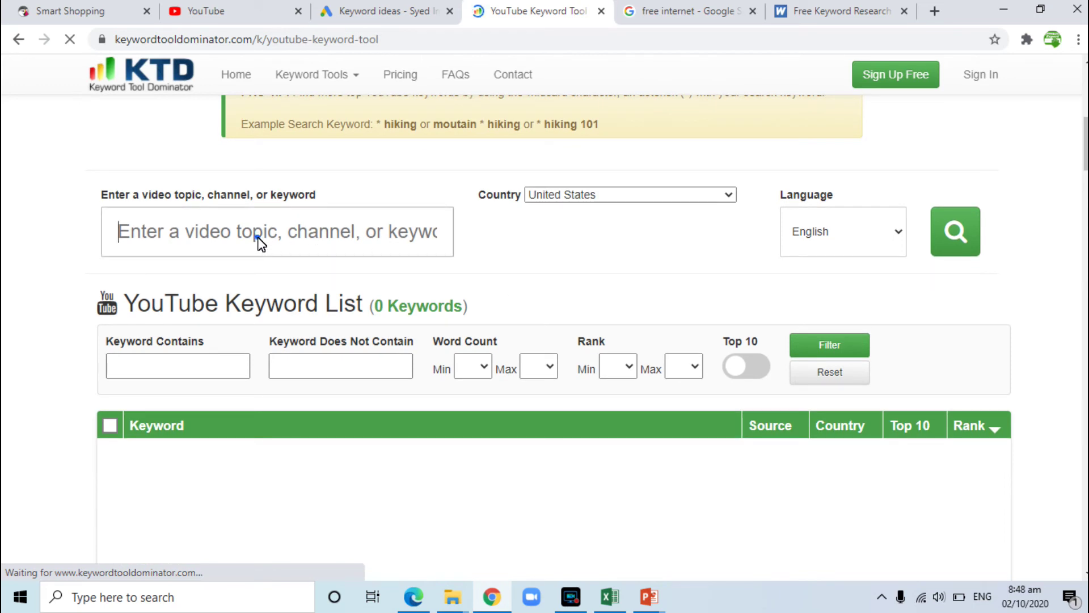
pyautogui.write('free in')
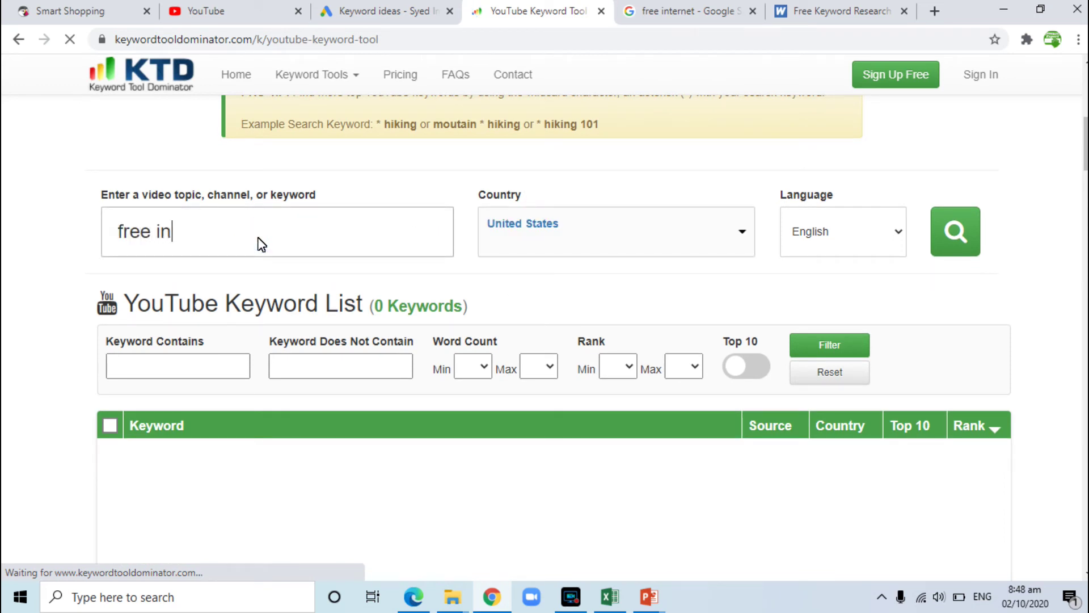
pyautogui.write('ternet')
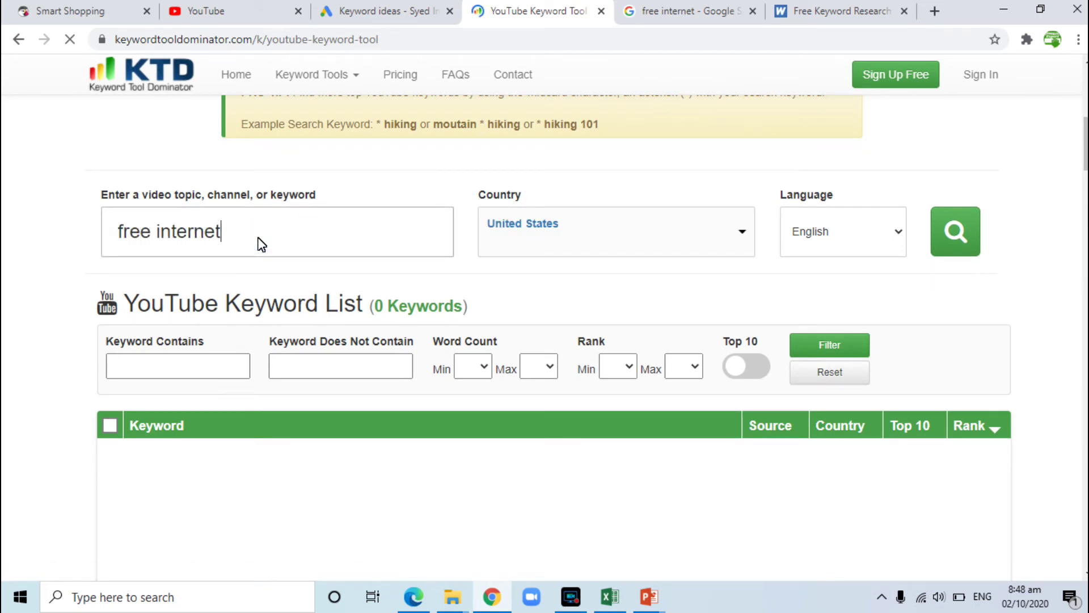
pyautogui.click(517, 241)
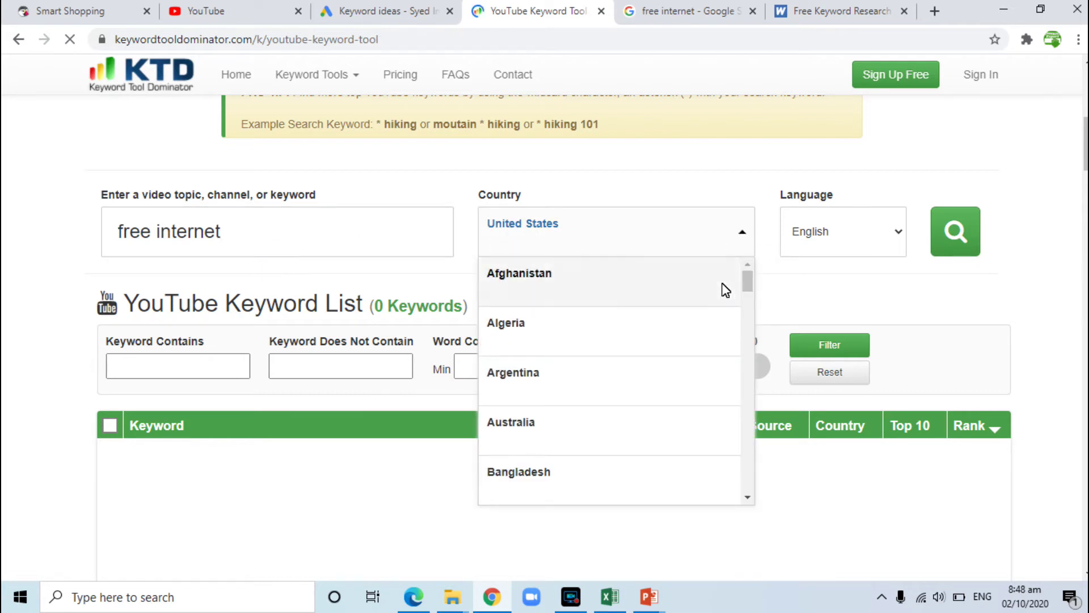
pyautogui.scroll(-13, 661, 278)
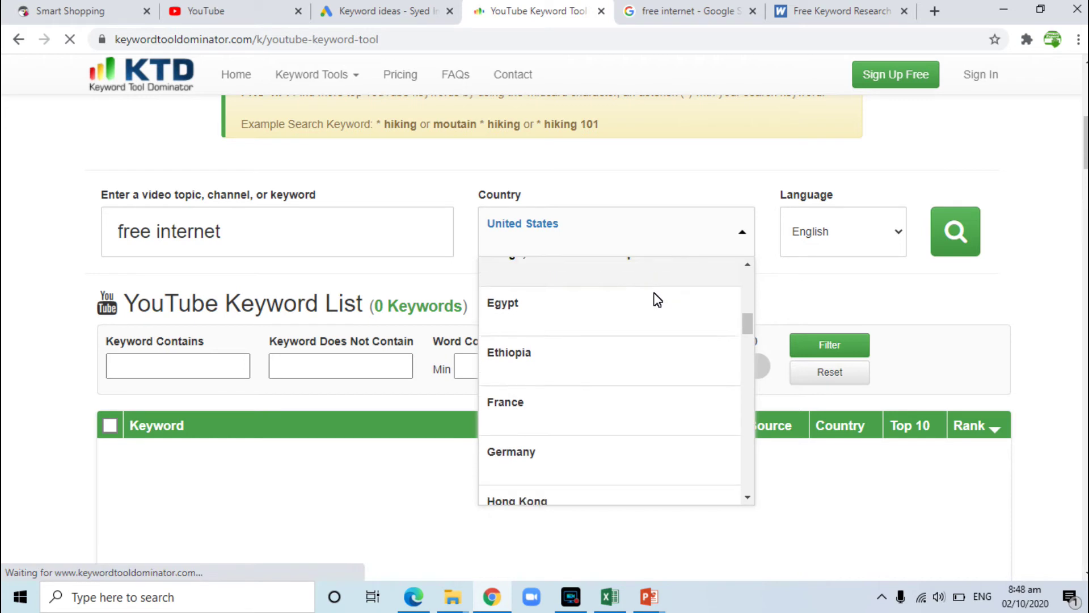
pyautogui.scroll(-9, 656, 299)
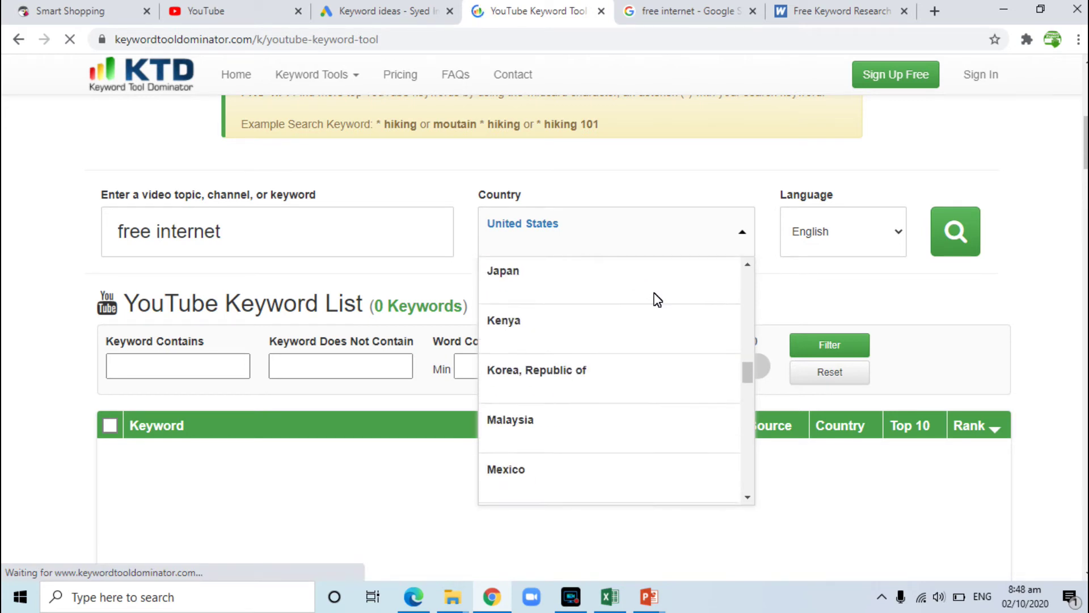
pyautogui.scroll(-3, 654, 299)
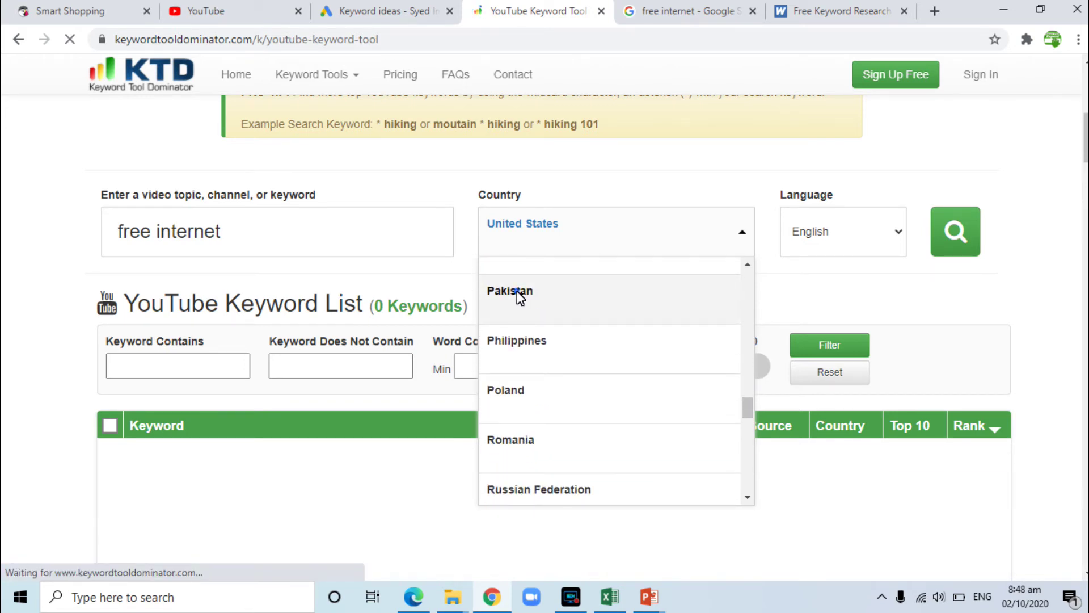
pyautogui.click(512, 291)
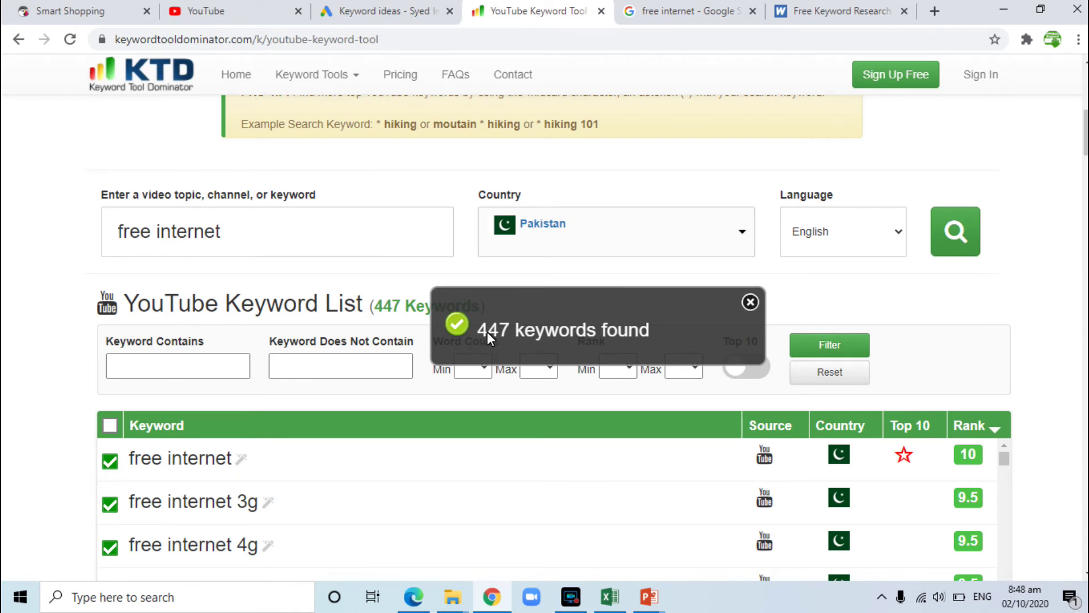
pyautogui.click(1027, 299)
# - Look through the YouTube keyword list for "free internet" with its ranks and Top 10 marks
pyautogui.scroll(-3, 1021, 340)
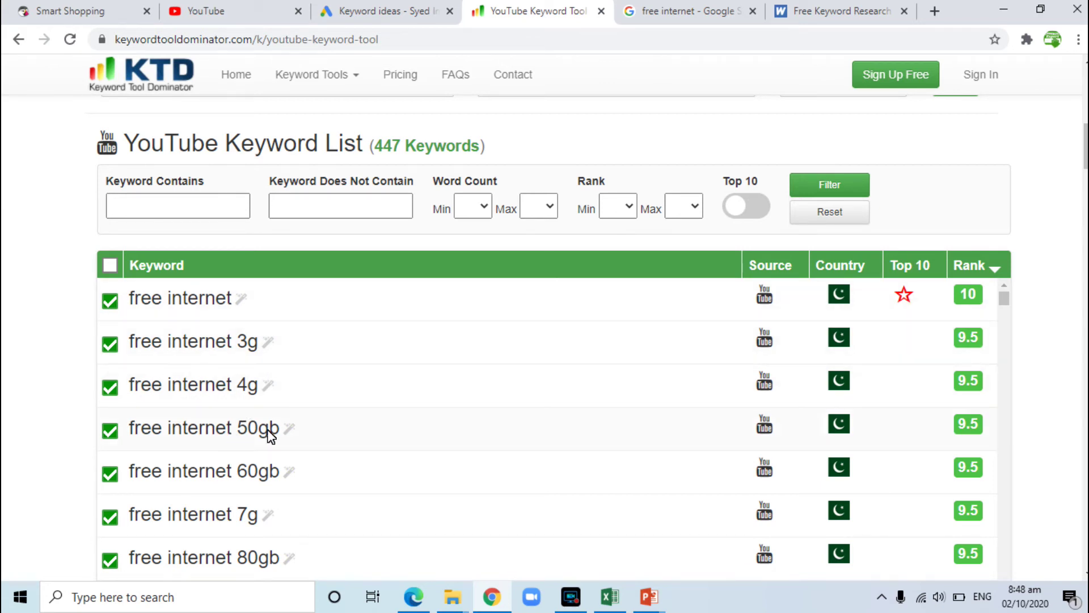
pyautogui.scroll(-10, 275, 492)
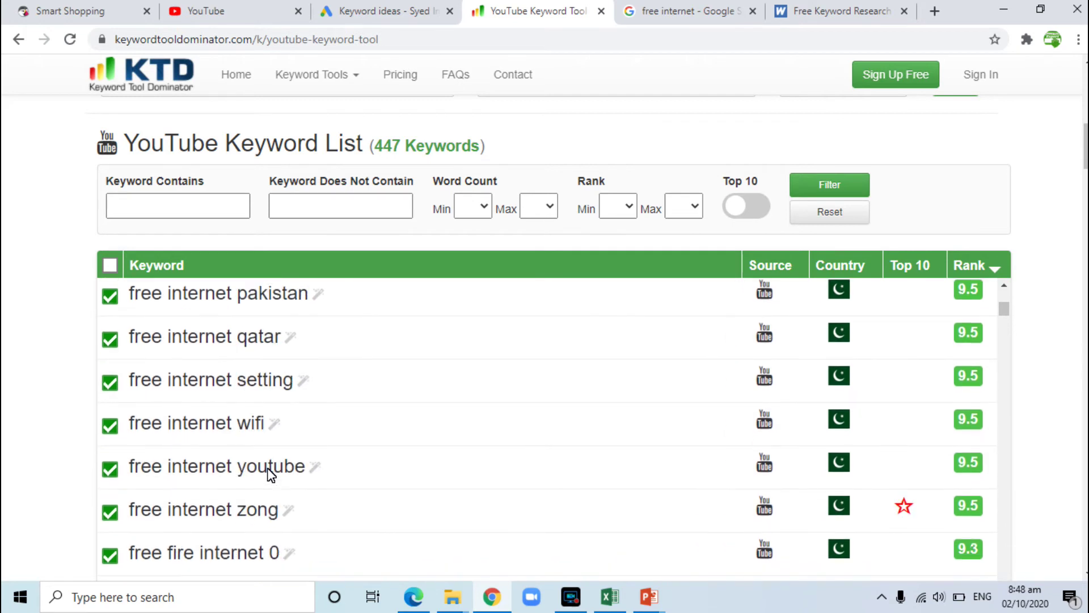
pyautogui.scroll(-1, 270, 474)
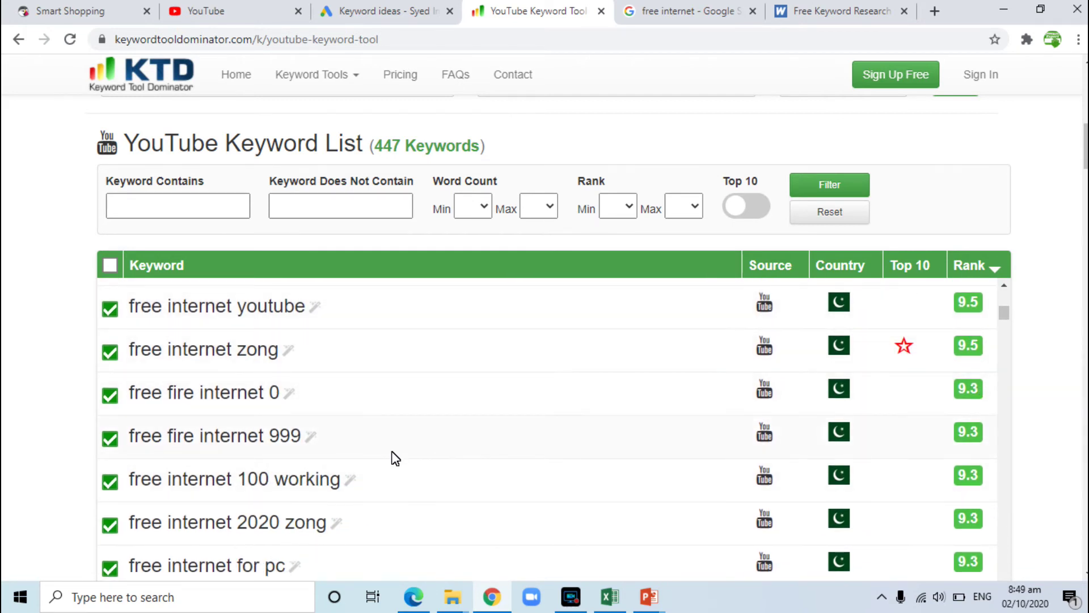
pyautogui.scroll(-9, 395, 458)
pyautogui.scroll(7, 392, 455)
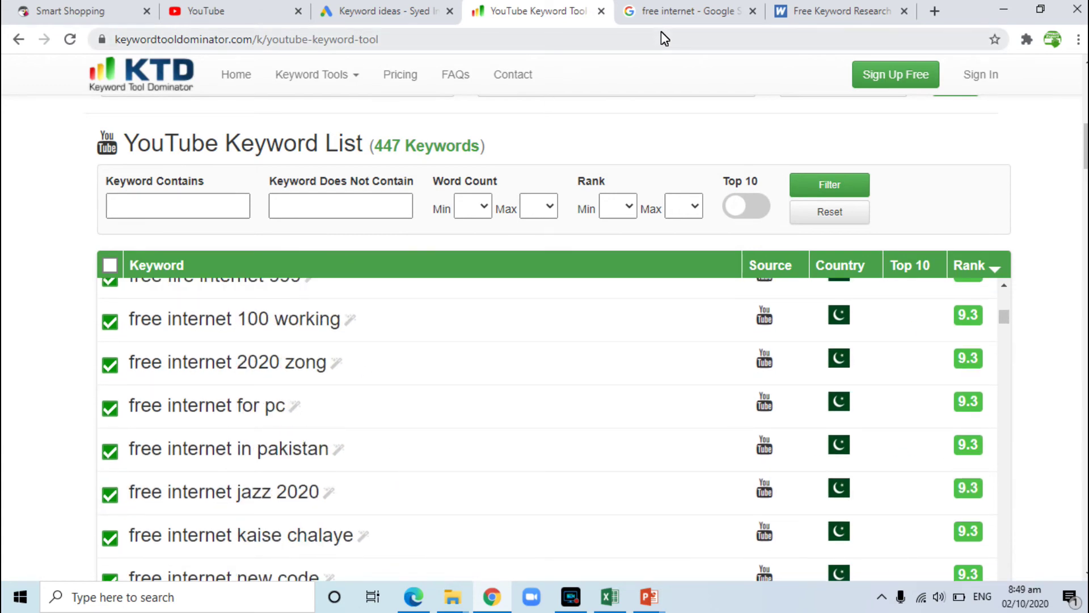
# - Return to the Google search and check the suggestions for "free internet" and "free internet on telenor"
pyautogui.click(658, 13)
pyautogui.scroll(5, 958, 329)
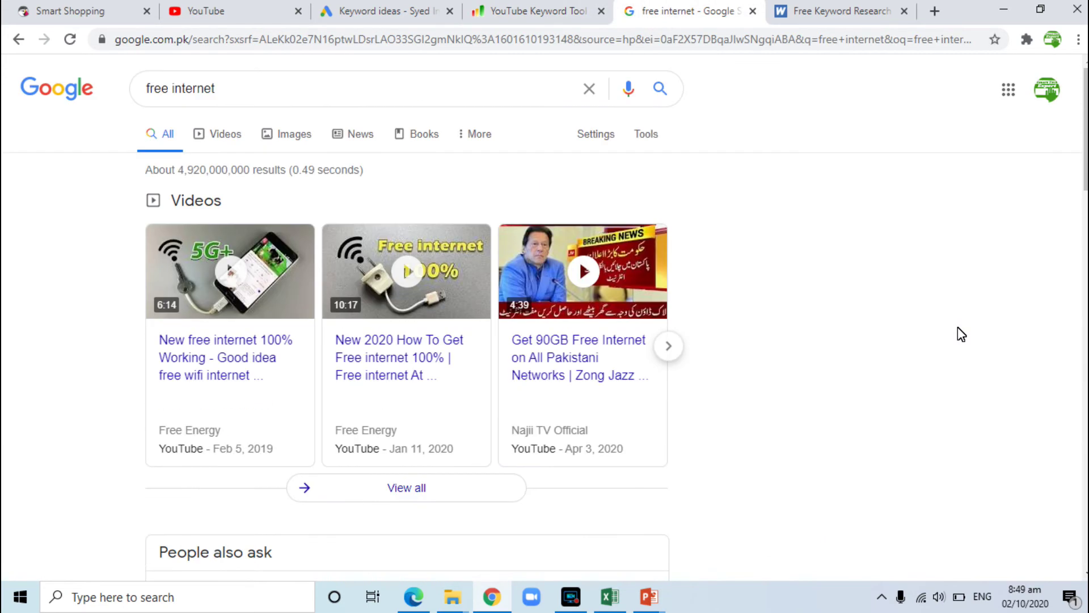
pyautogui.click(288, 91)
pyautogui.doubleClick(287, 90)
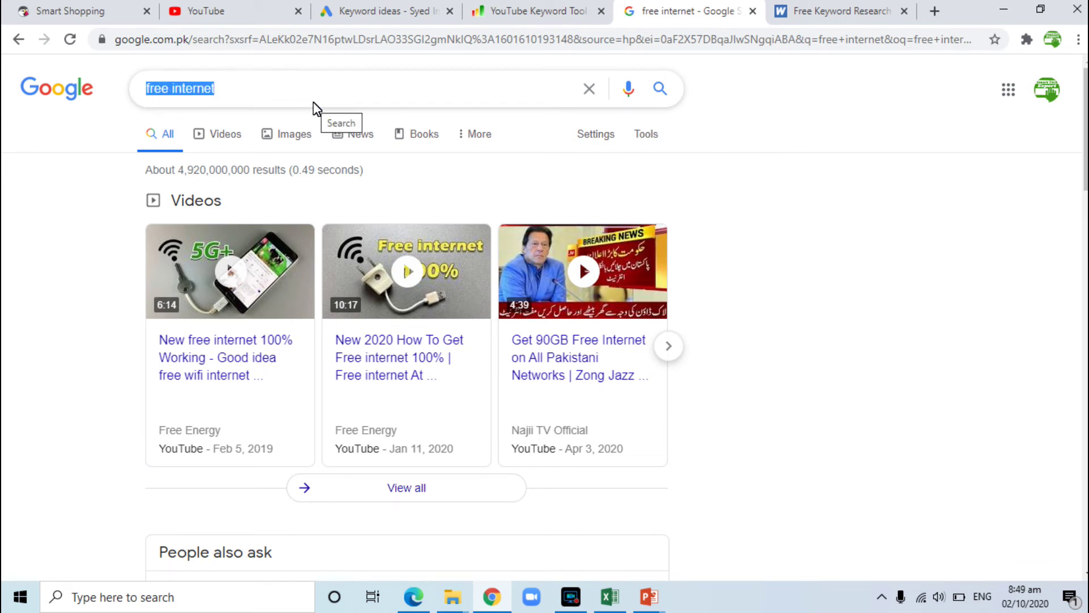
pyautogui.write('free in')
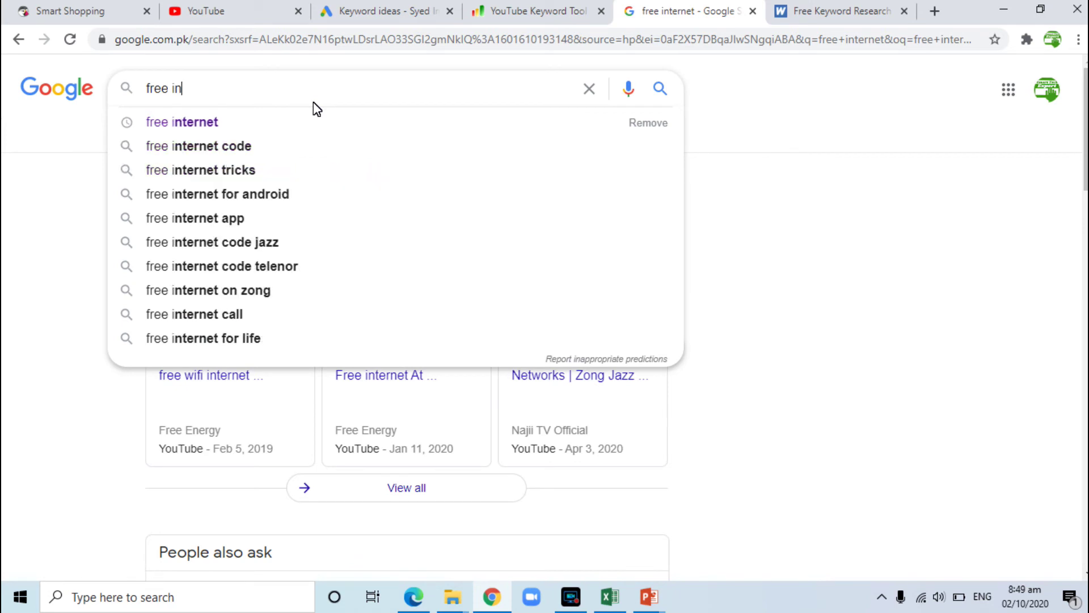
pyautogui.write('ternet')
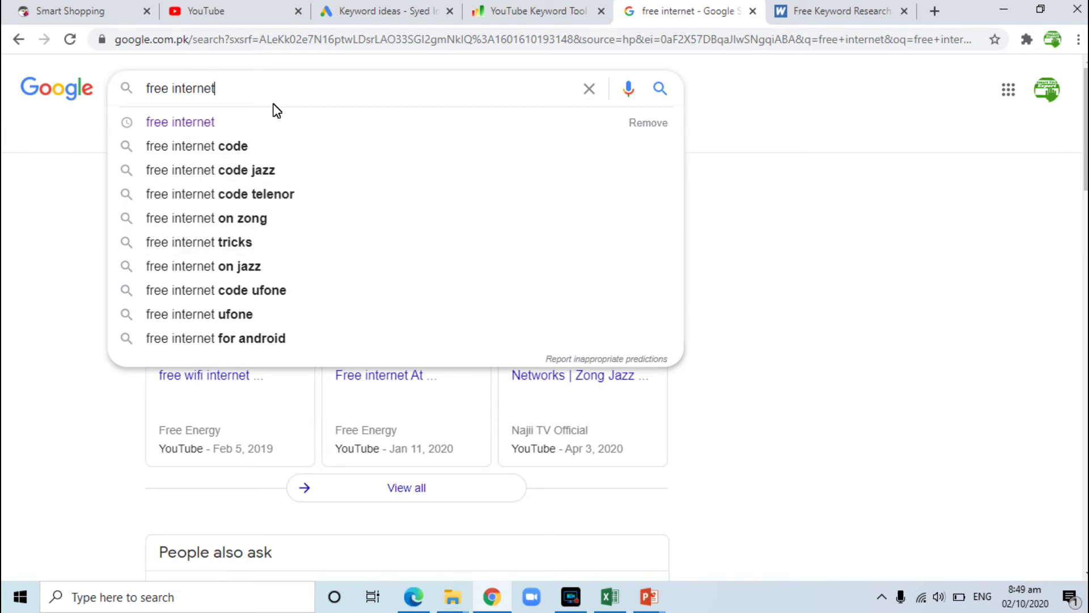
pyautogui.write('n tel')
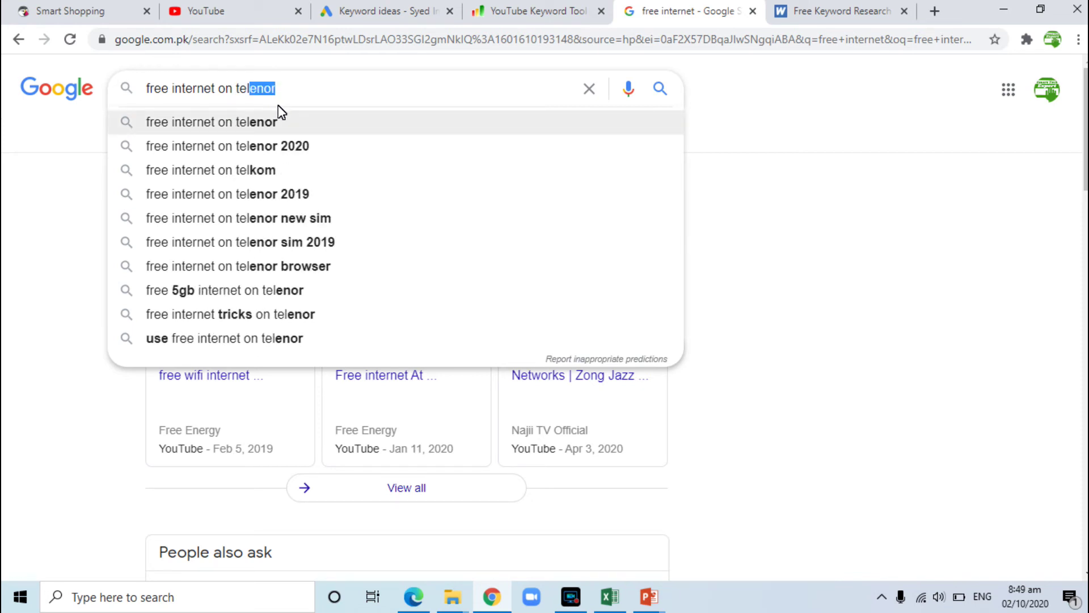
pyautogui.click(292, 88)
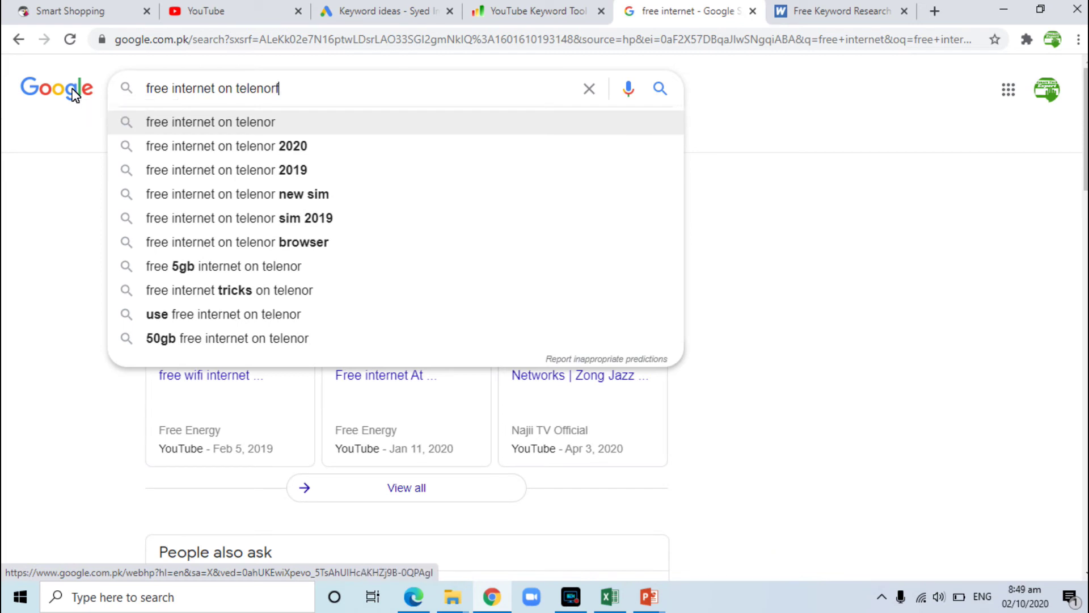
# - Replace the Google query with "night internet", check its suggestions and submit the completion "night internet package jazz"
pyautogui.press('BackSpace')
pyautogui.hotkey('ctrl', 'a')
pyautogui.write('nigh')
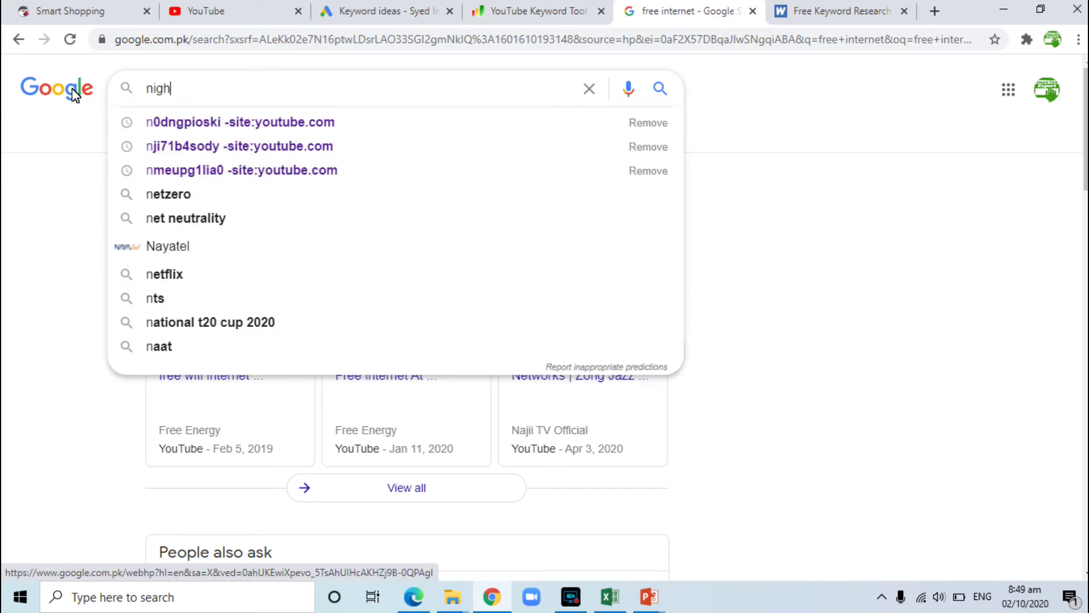
pyautogui.write('t internet')
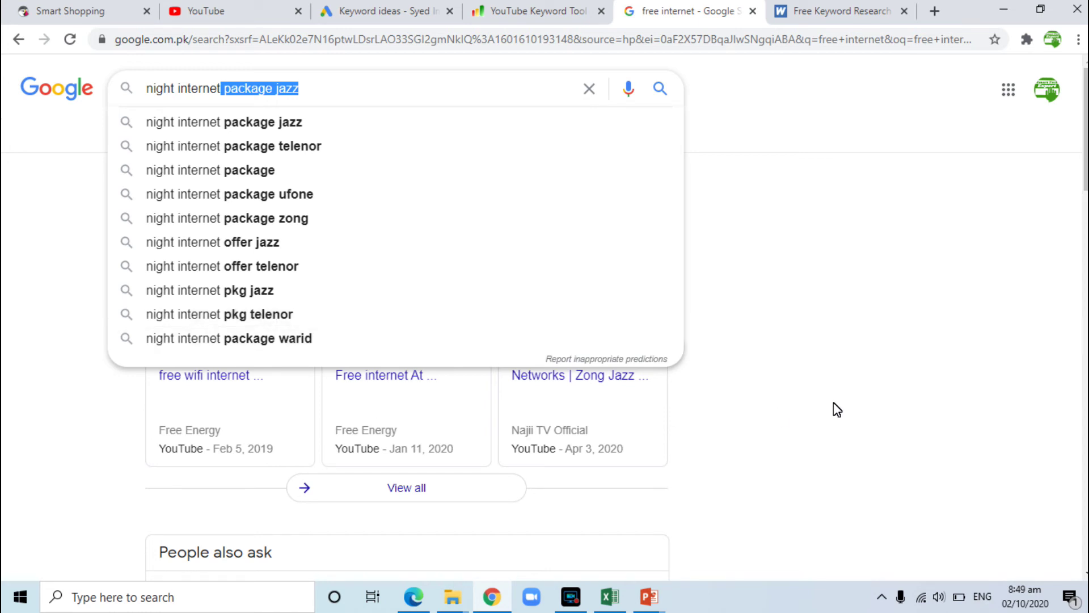
pyautogui.press('Return')
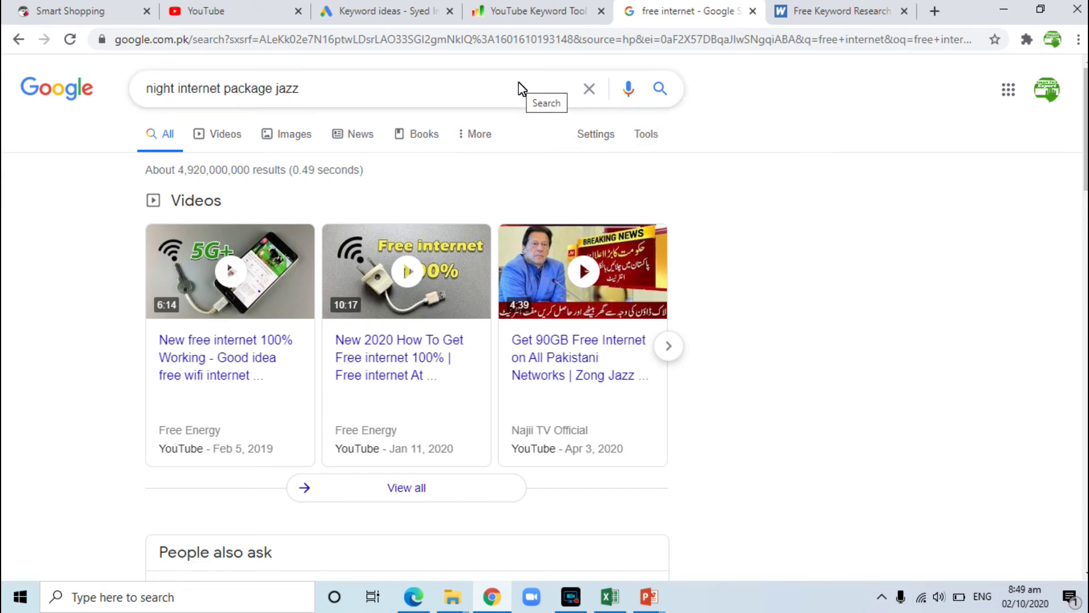
# - Switch to Wordtracker and search for the seed keyword "free internet"
pyautogui.click(826, 11)
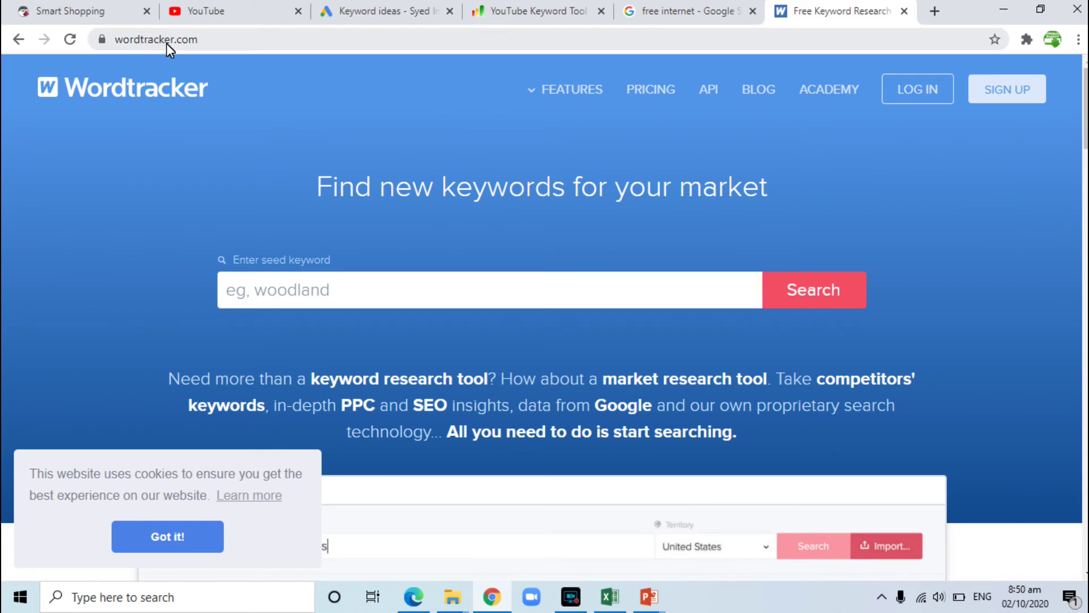
pyautogui.click(317, 290)
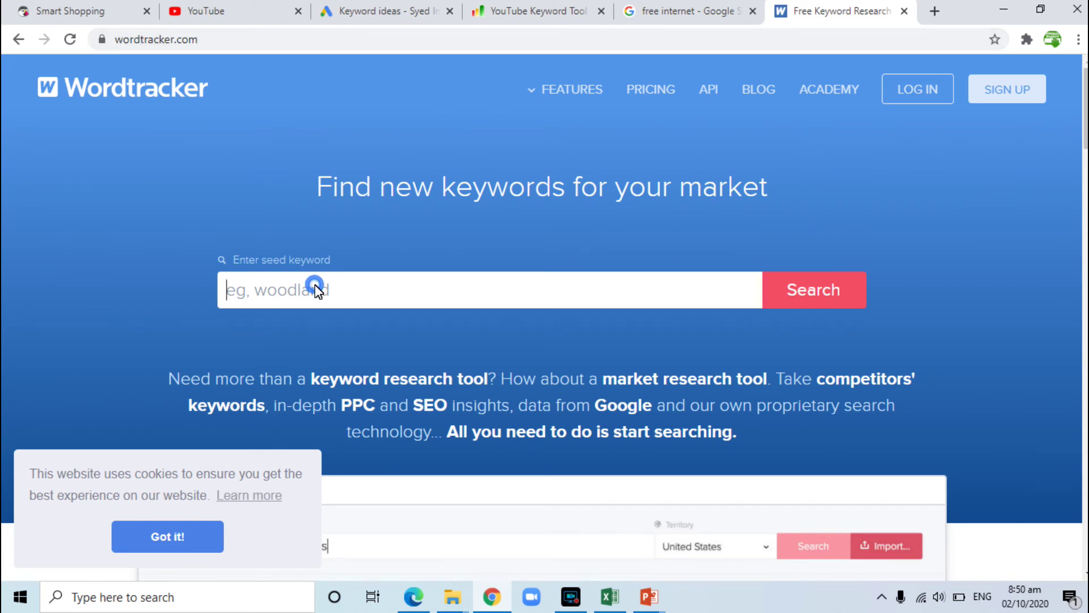
pyautogui.write('free in')
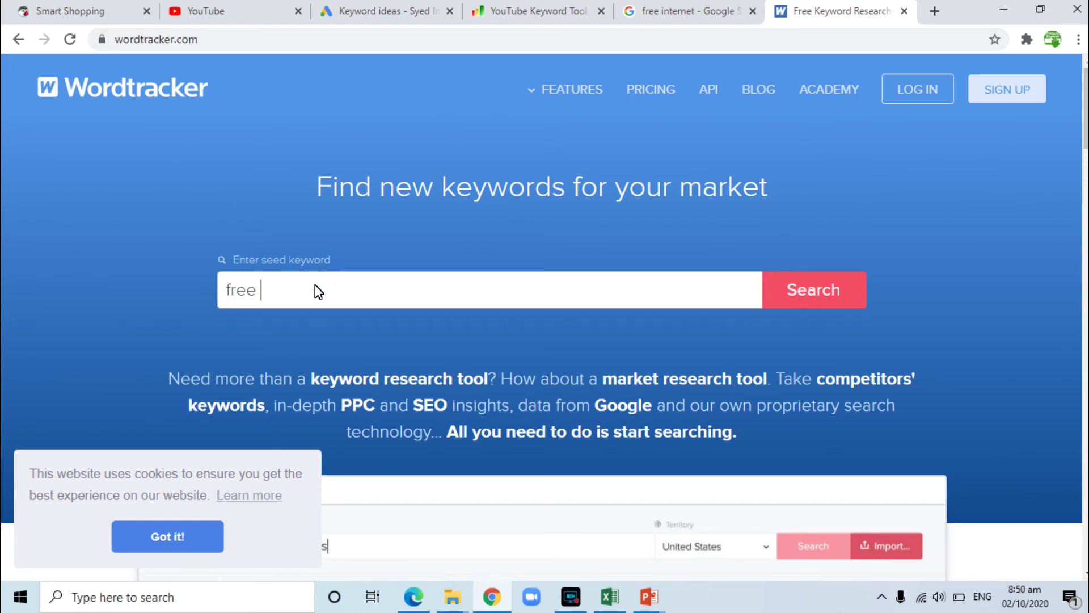
pyautogui.write('ternet')
pyautogui.click(807, 284)
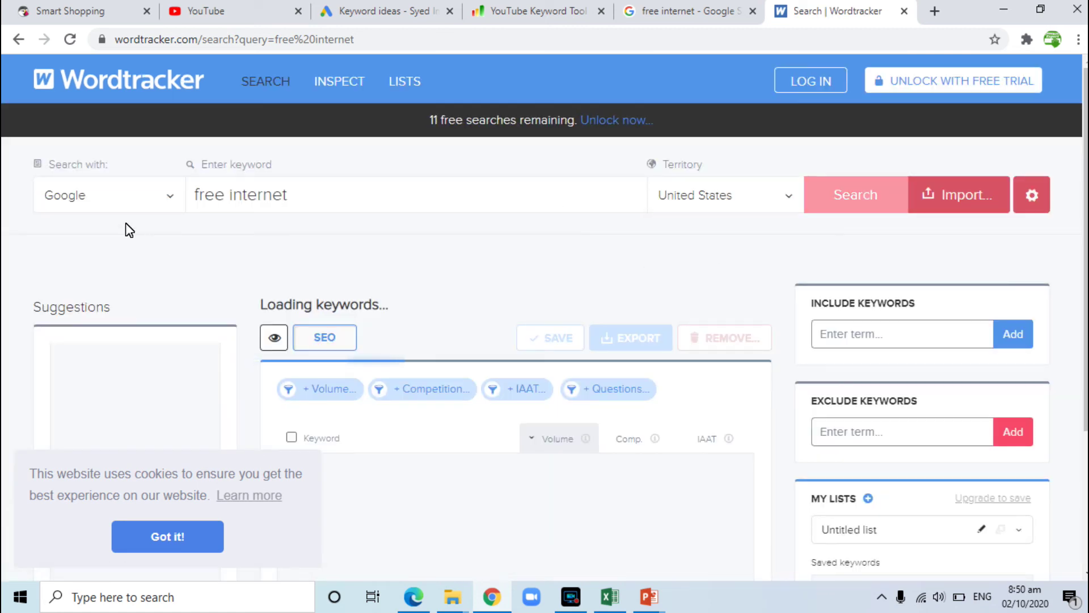
# - Change the Wordtracker search source to YouTube, dismiss the cookie notice and rerun the "free internet" search
pyautogui.click(135, 194)
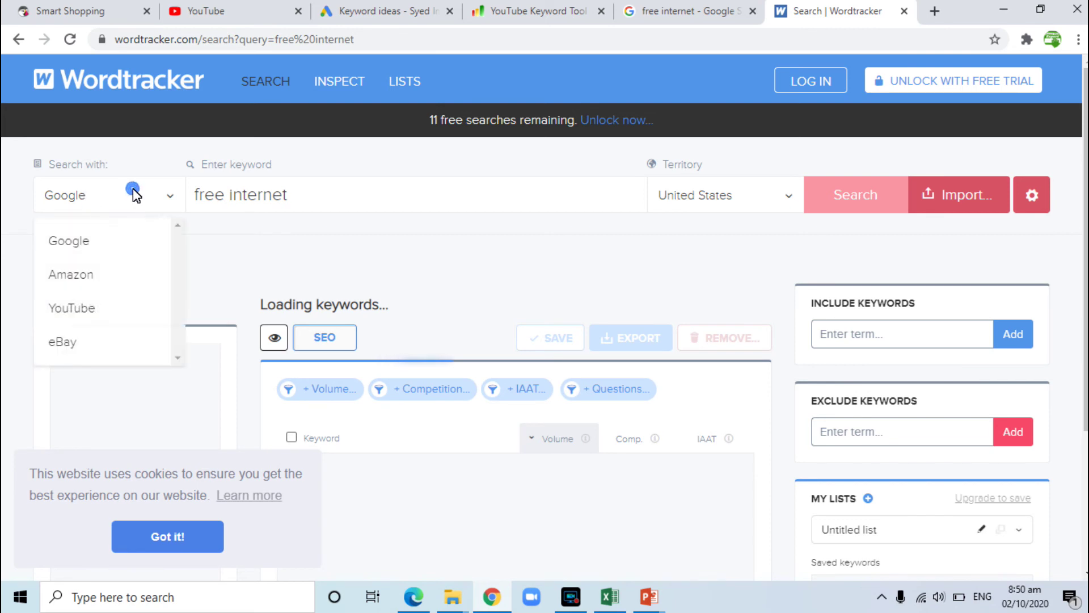
pyautogui.click(70, 306)
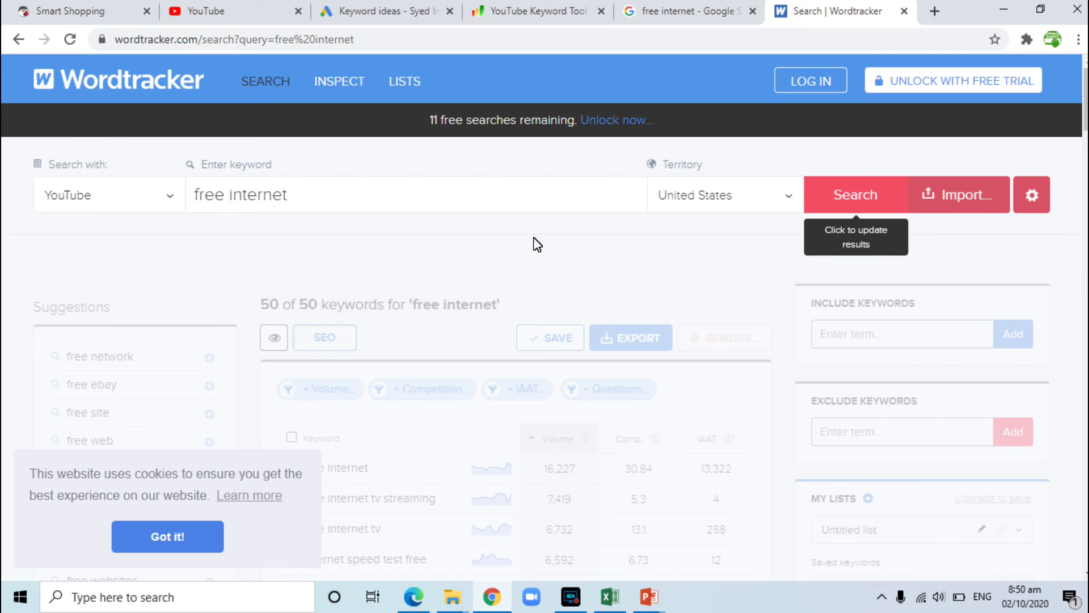
pyautogui.click(180, 536)
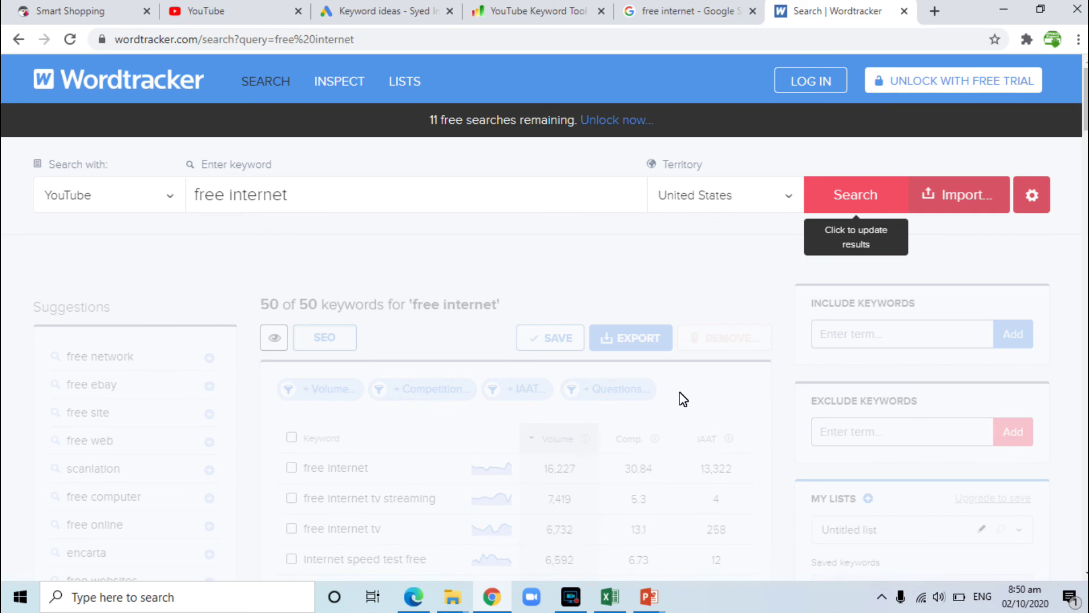
pyautogui.click(861, 189)
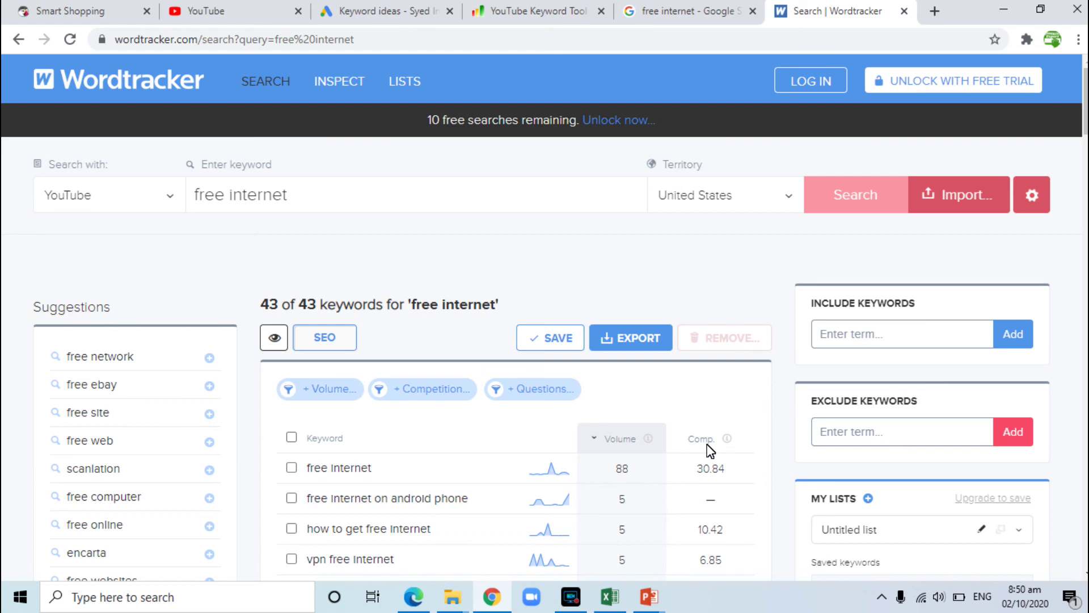
# - Look through Wordtracker's YouTube keyword list for "free internet" with its volume and competition columns
pyautogui.moveTo(726, 439)
pyautogui.scroll(-3, 474, 424)
pyautogui.moveTo(552, 435)
pyautogui.scroll(-3, 370, 461)
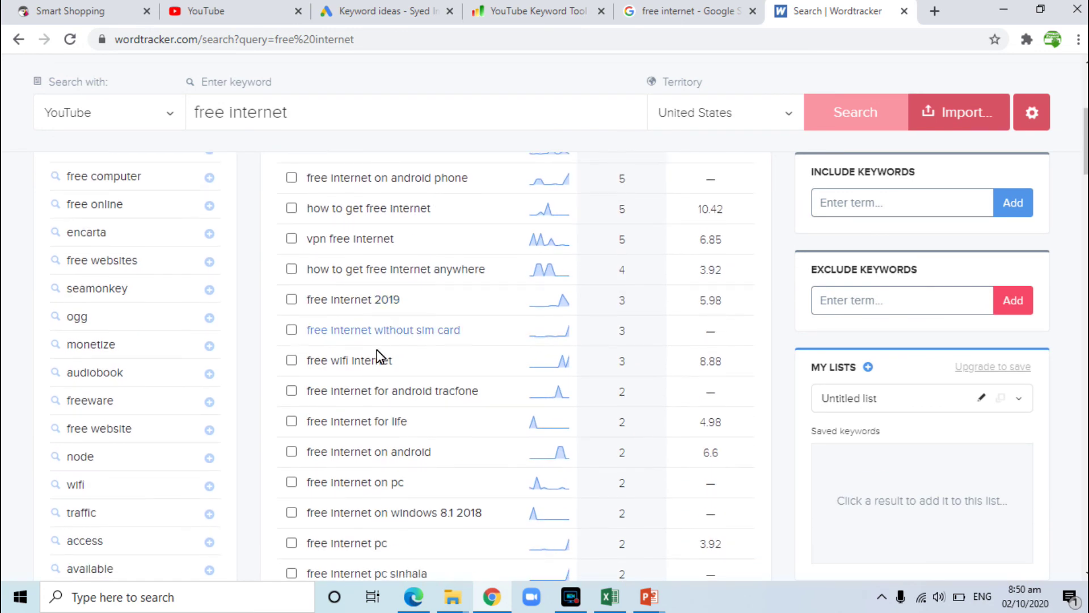
pyautogui.scroll(-9, 372, 418)
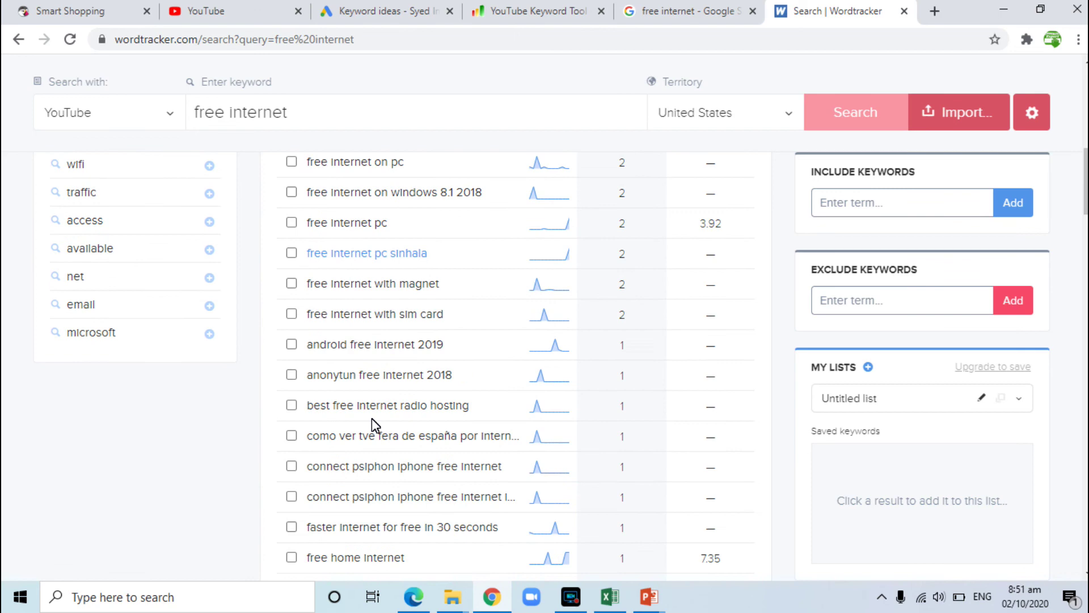
pyautogui.scroll(-10, 373, 421)
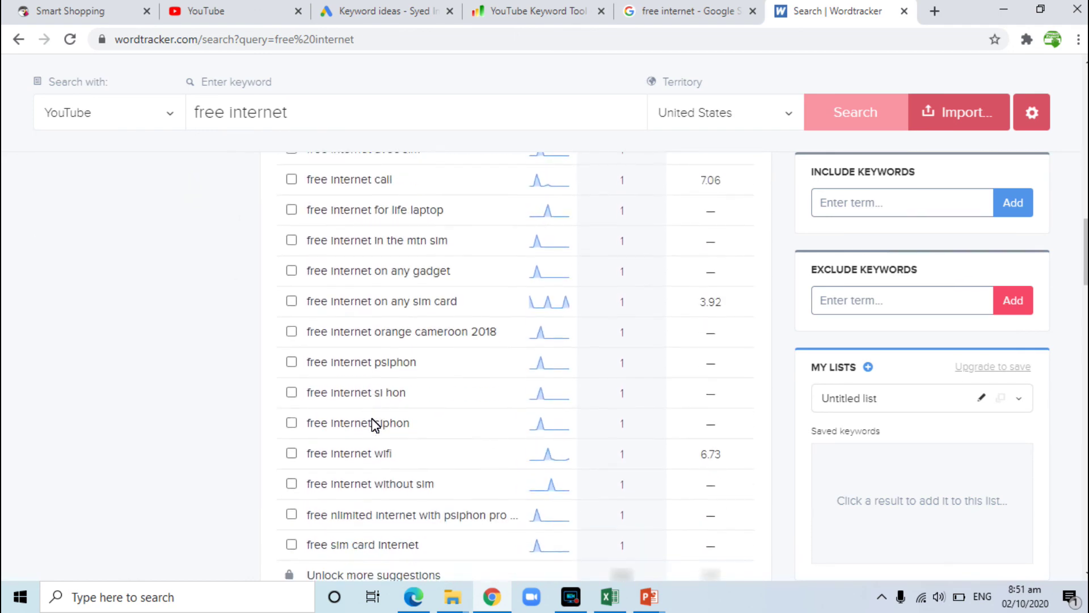
pyautogui.scroll(20, 372, 417)
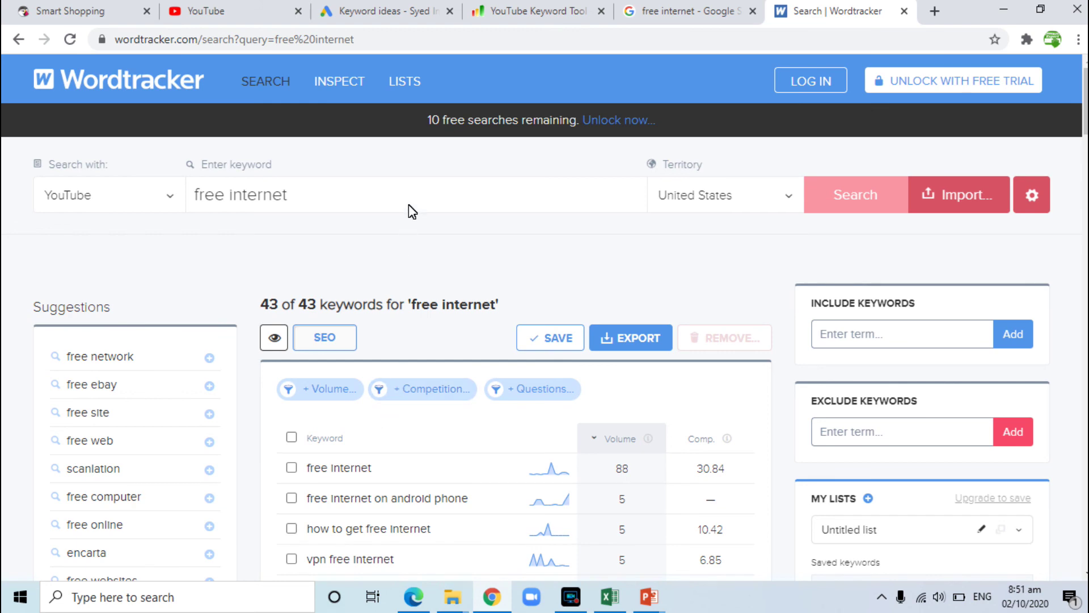
# - Review the keyword sources again: YouTube, Google Ads Keyword Planner, Keyword Tool Dominator, Google's suggestions for "night internet package jazz" and Wordtracker
pyautogui.click(387, 15)
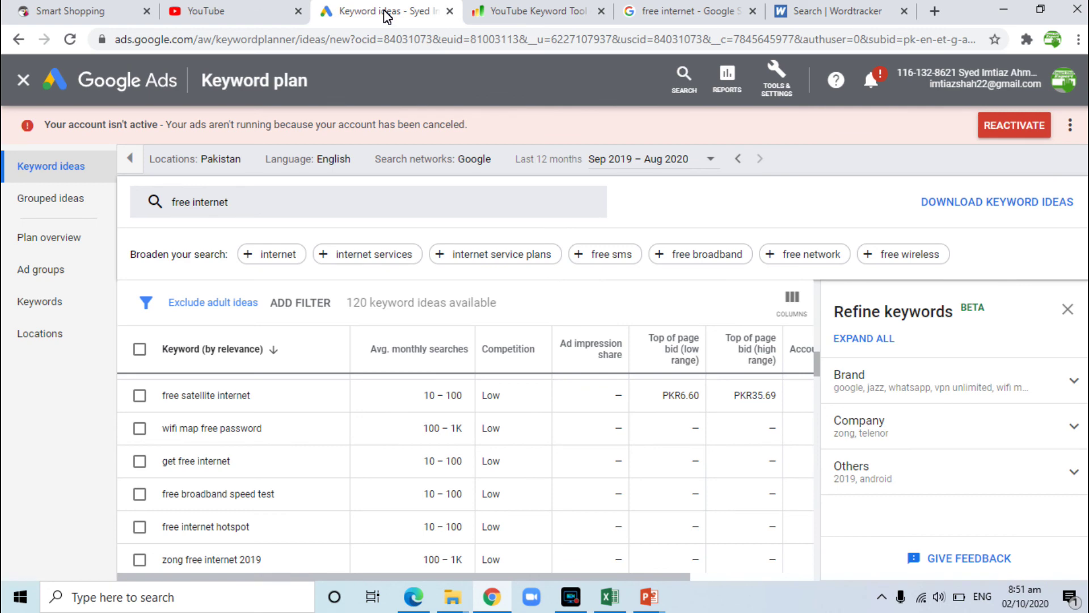
pyautogui.click(250, 18)
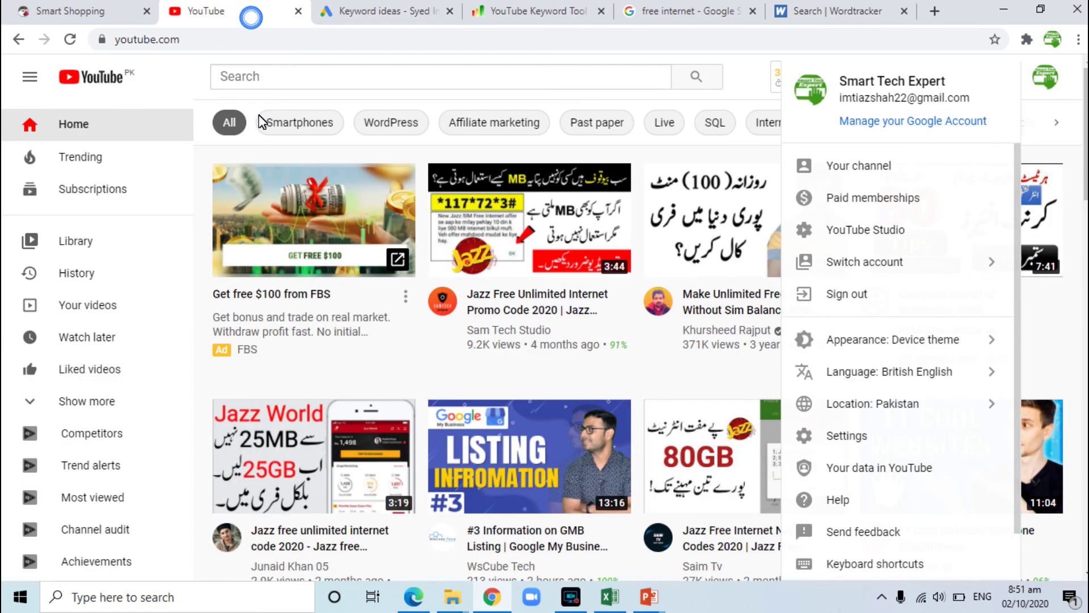
pyautogui.click(397, 14)
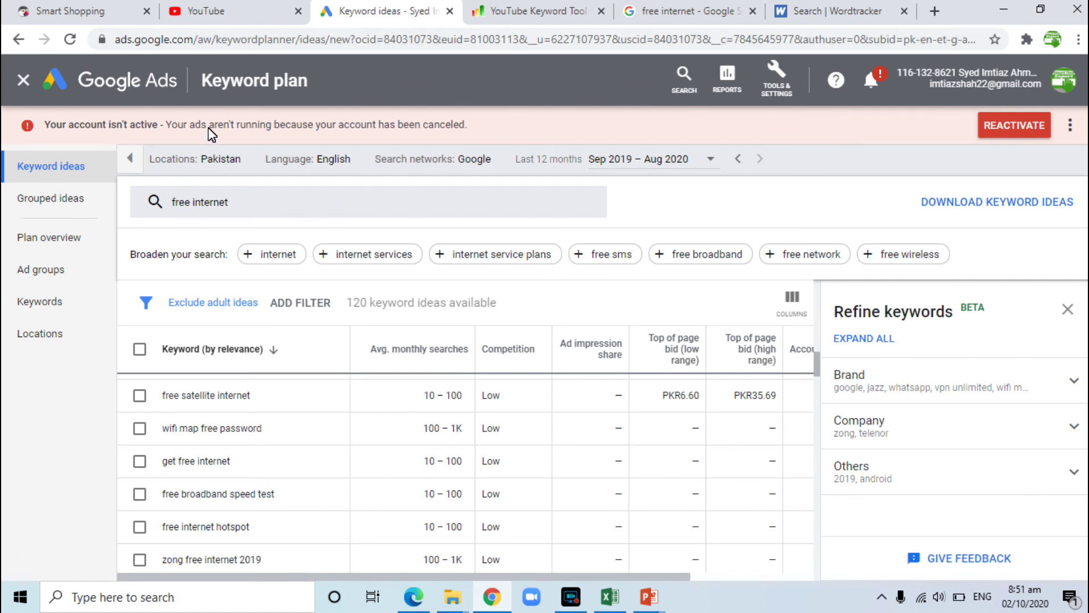
pyautogui.click(513, 8)
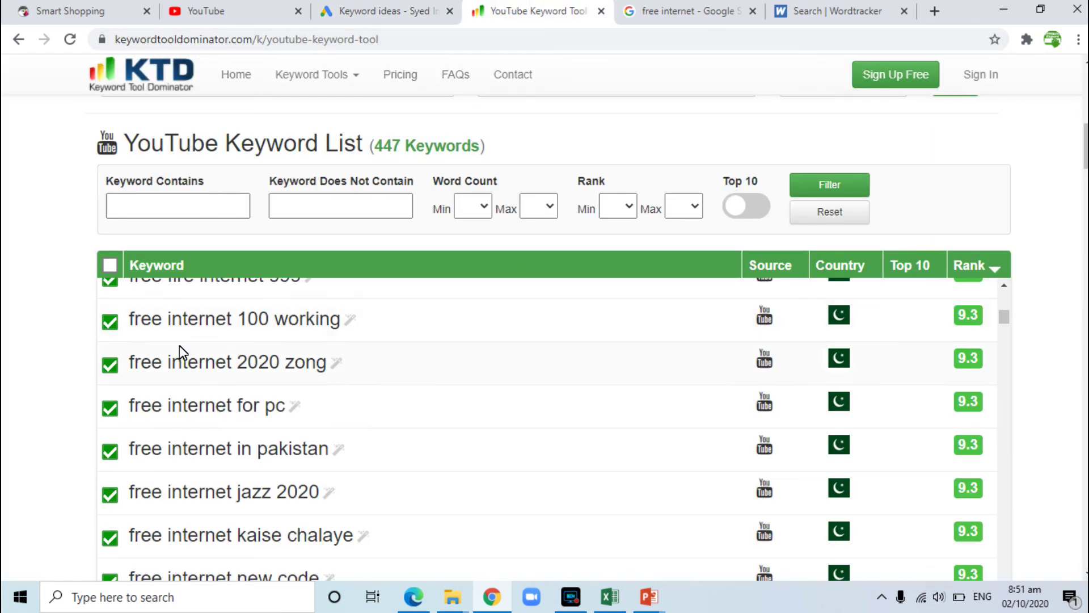
pyautogui.click(712, 18)
pyautogui.click(357, 86)
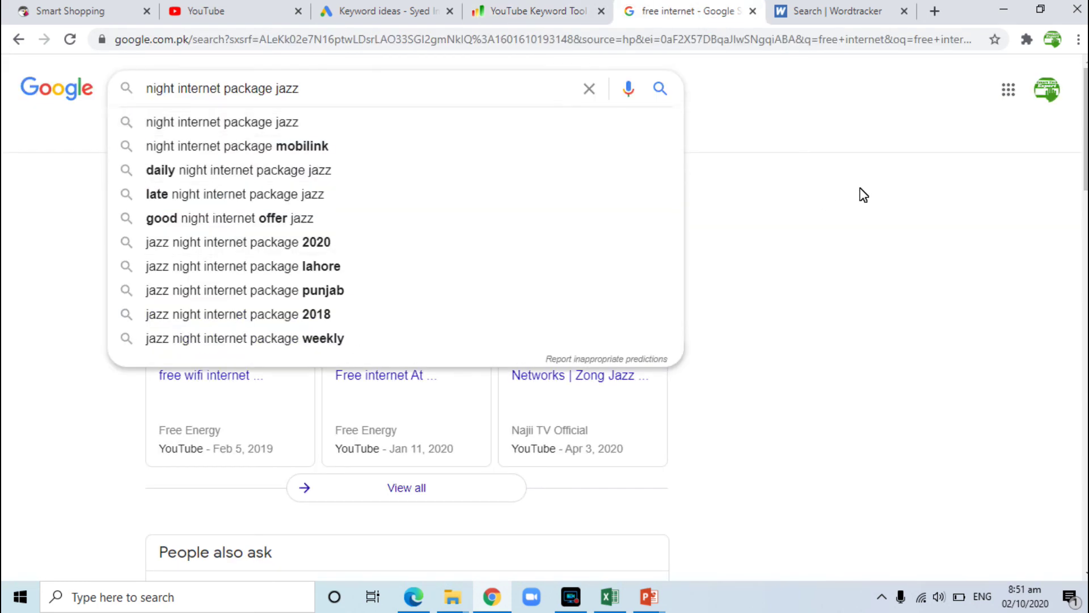
pyautogui.click(853, 137)
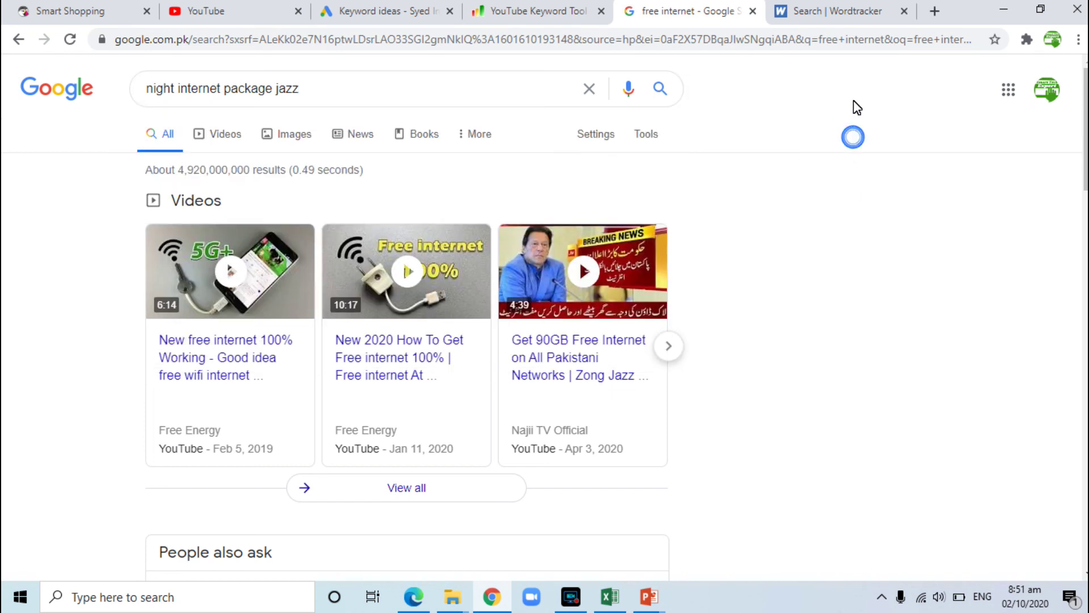
pyautogui.click(843, 19)
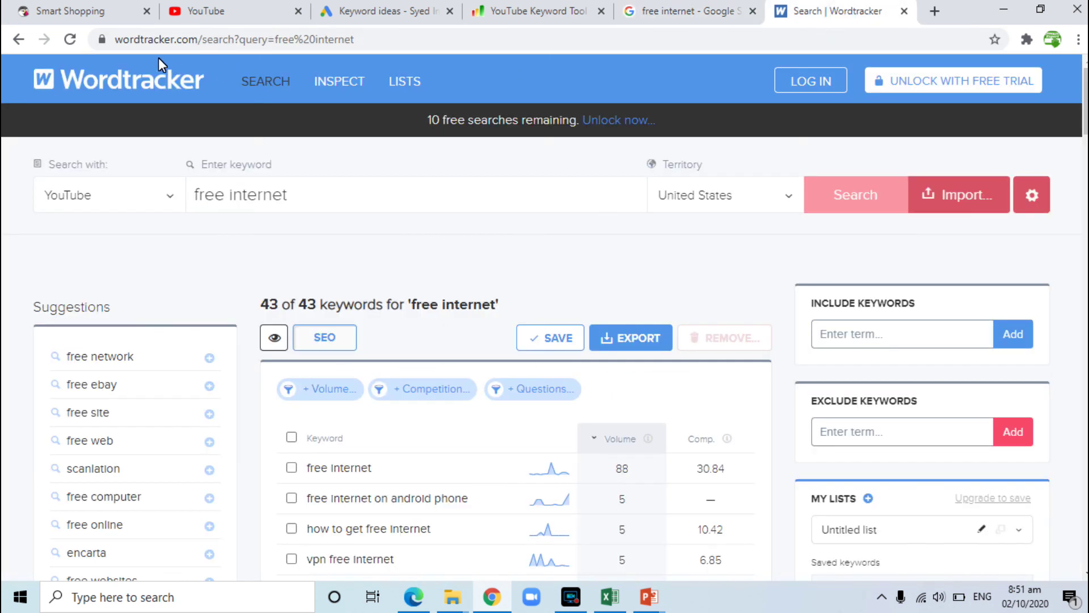